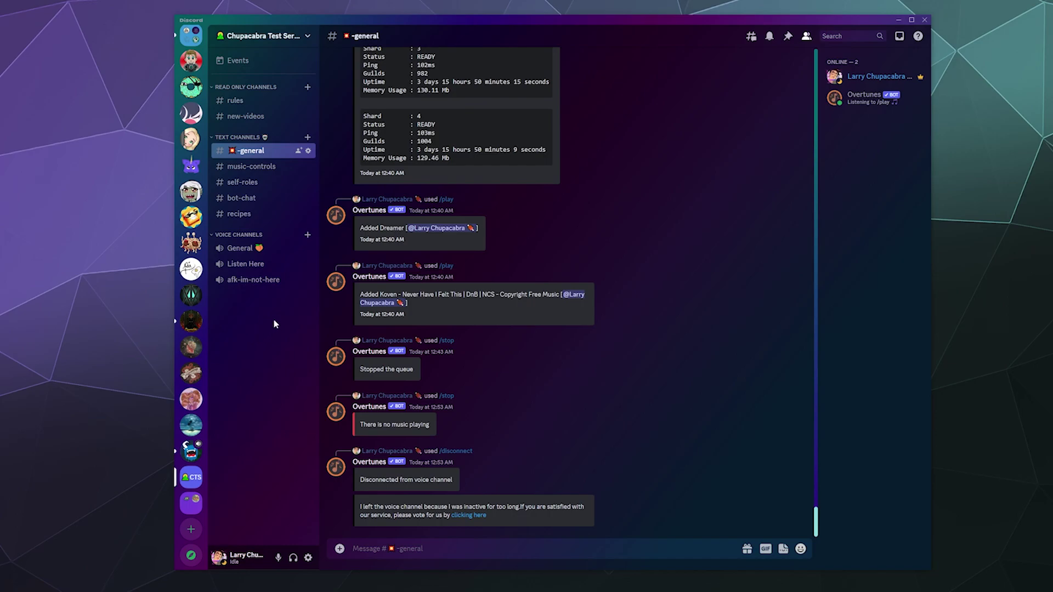
Step: Check the Overtunes profile card, then search the server's App Directory for Overtunes
click(376, 277)
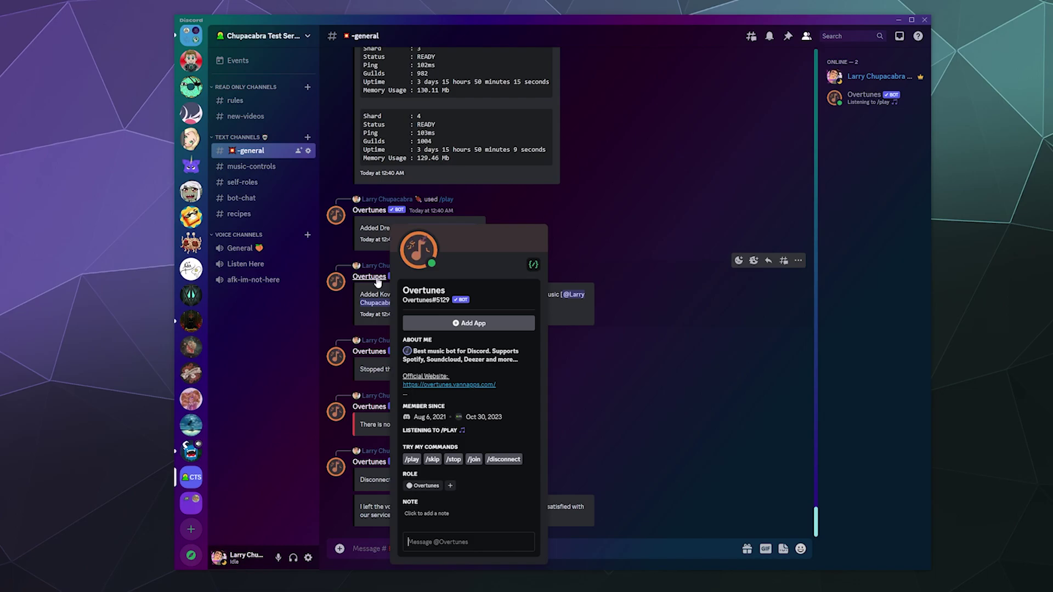
click(275, 405)
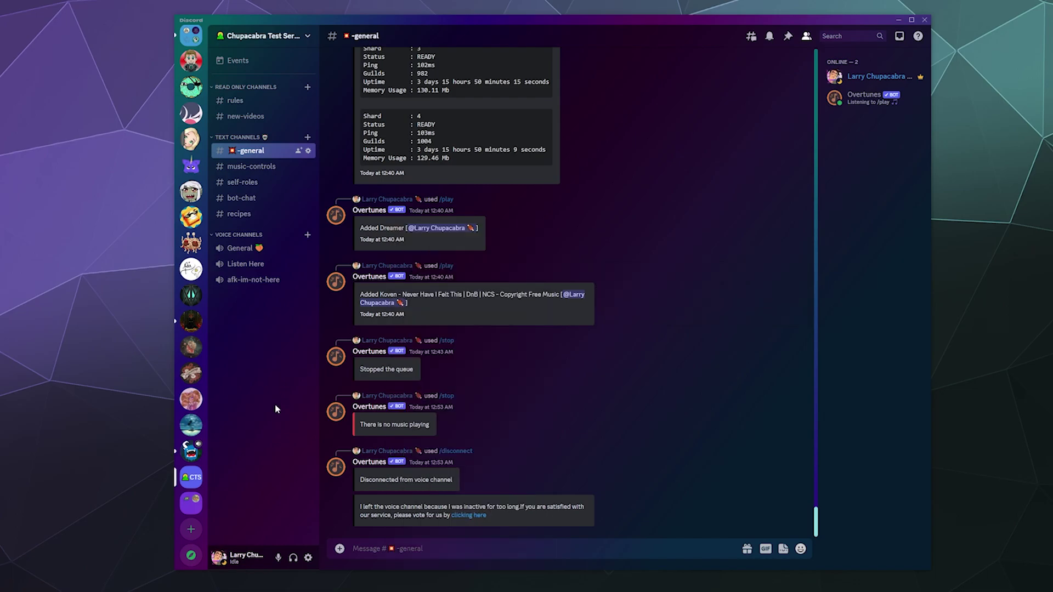
click(237, 35)
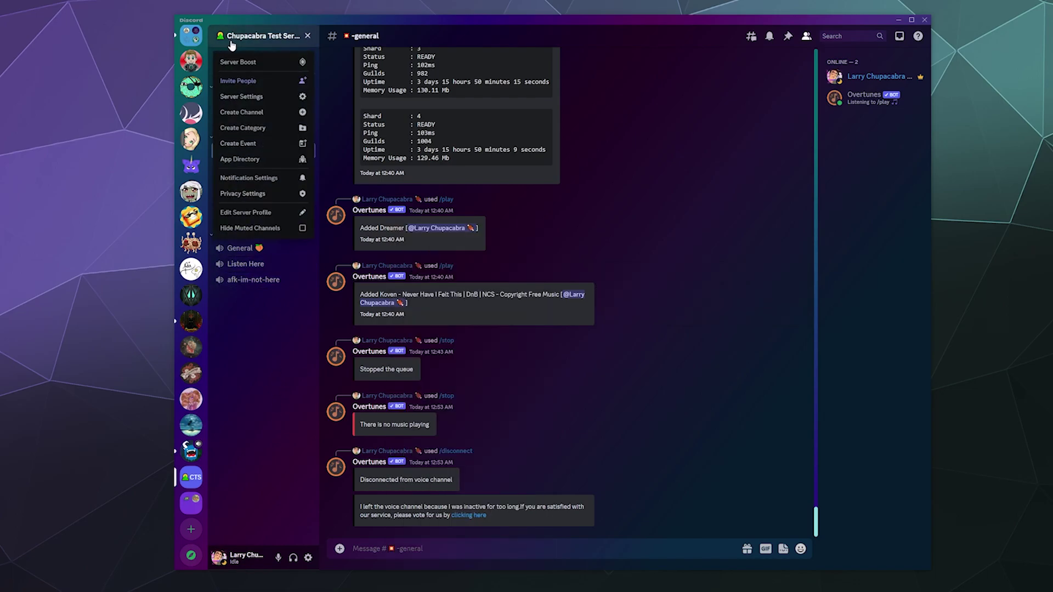
click(242, 94)
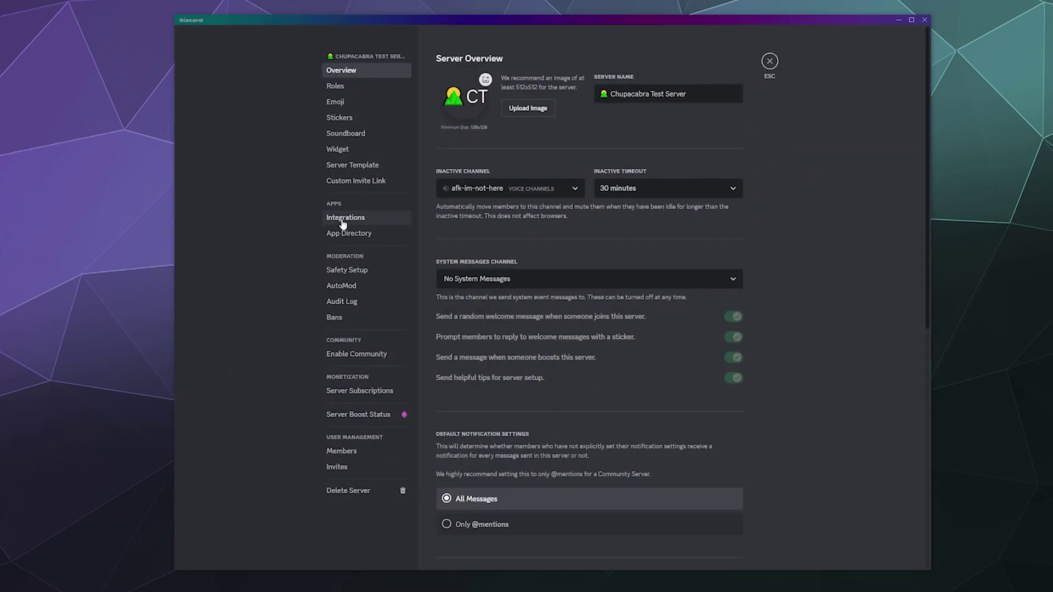
click(342, 233)
text(Overtunes)
key(Return)
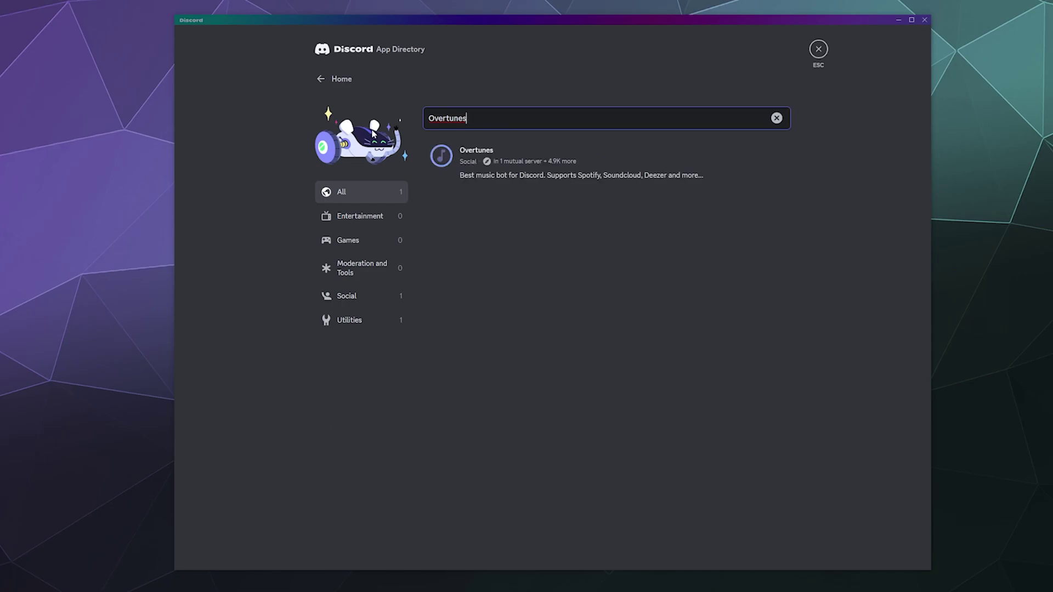
Step: Open the Overtunes listing, expand its full overview, and exit server settings
click(531, 168)
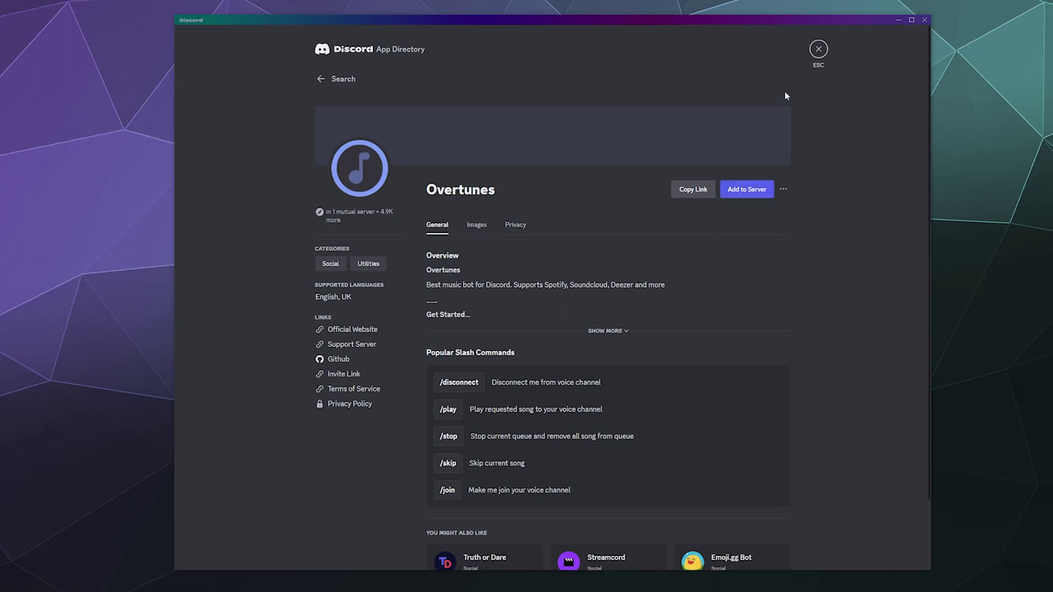
click(610, 332)
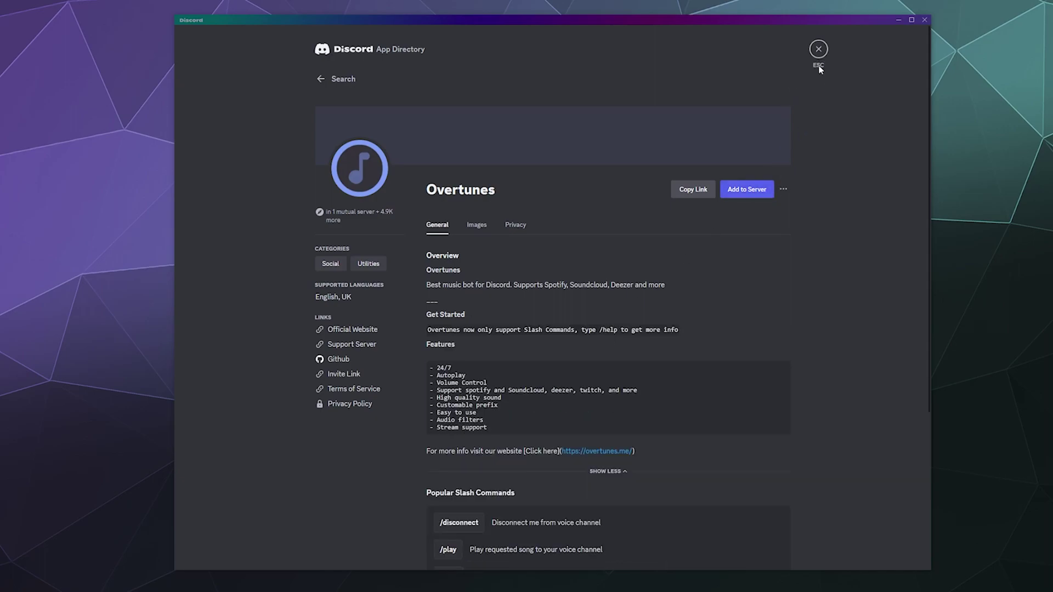
key(Escape)
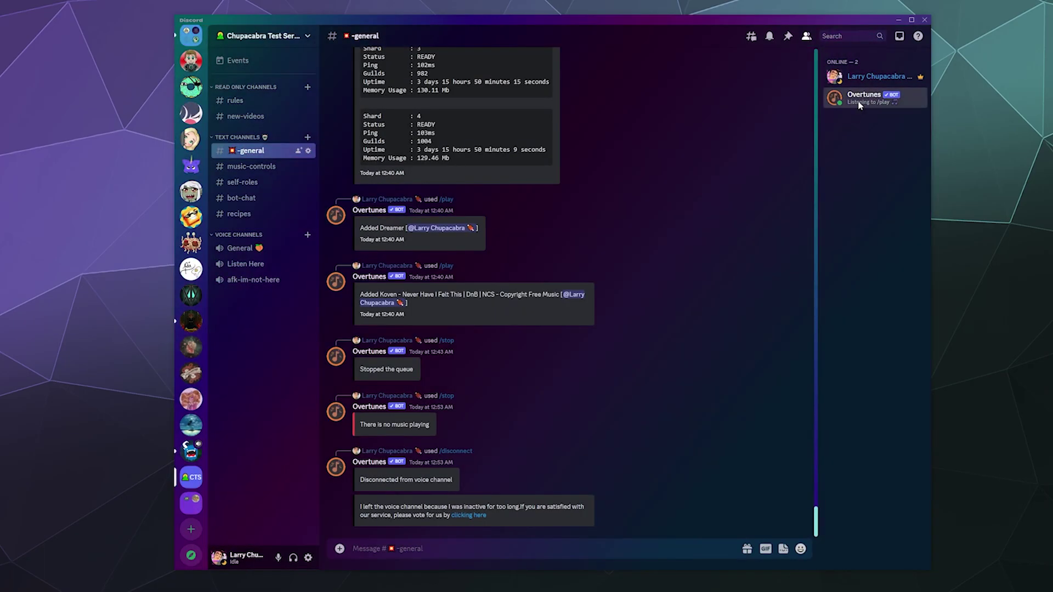
Step: Glance at the Overtunes profile again, then send /help in #-general
click(860, 104)
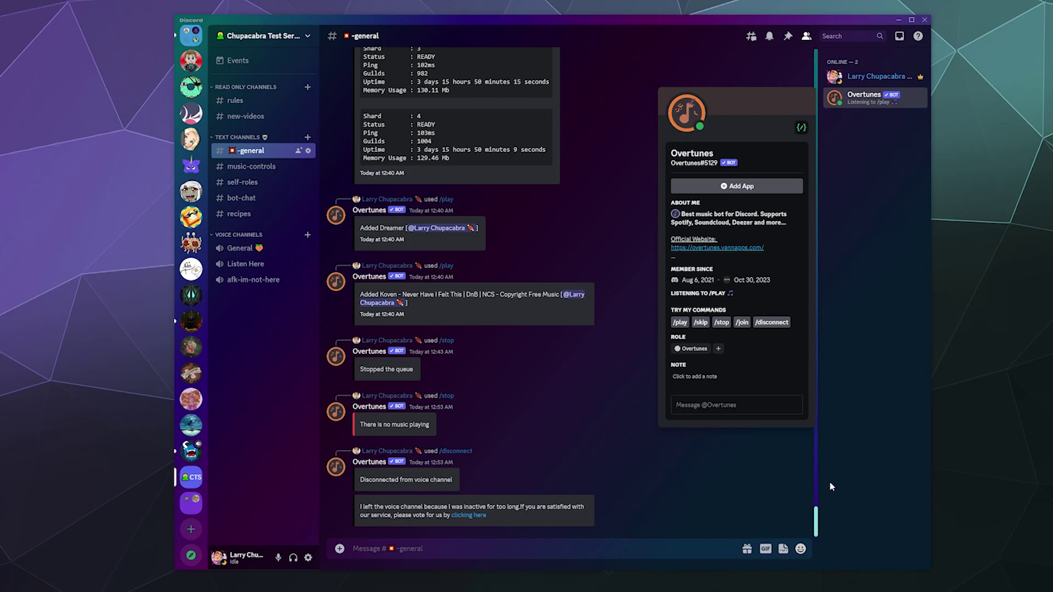
click(876, 478)
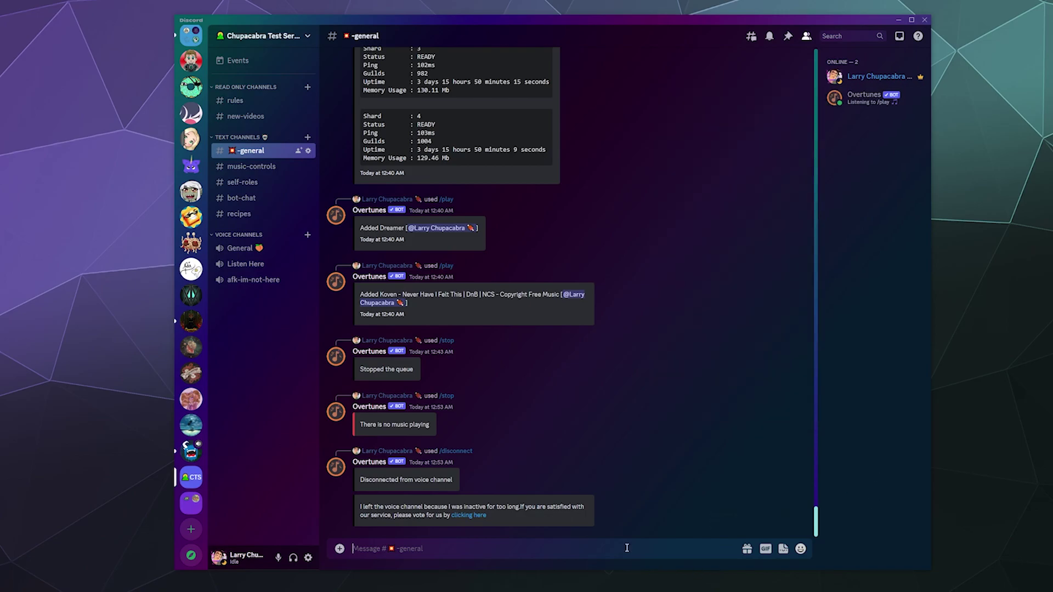
text(/help)
key(Return)
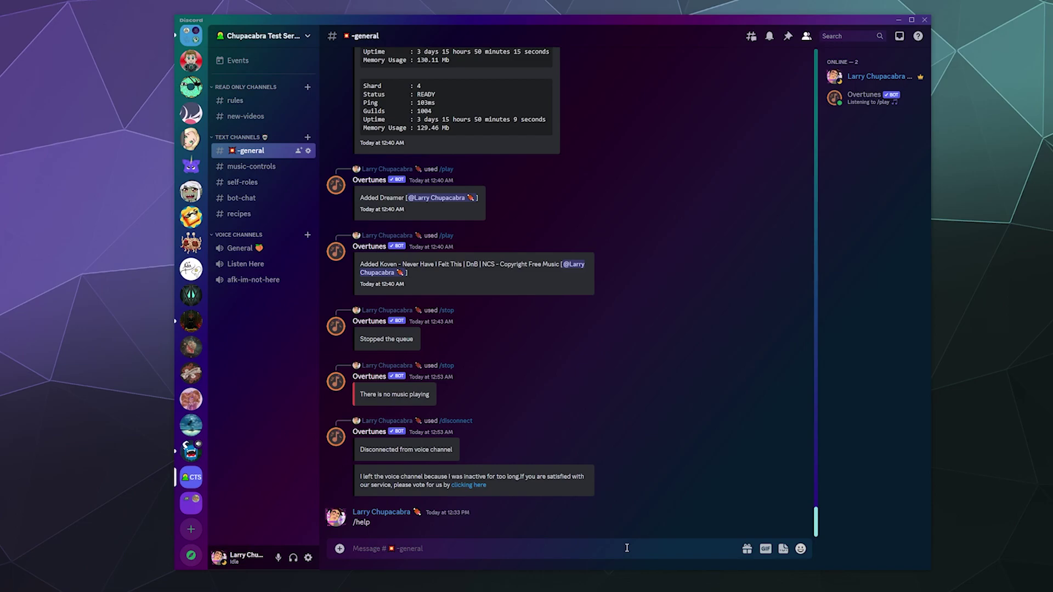
Step: Type / and scroll through the slash-command suggestions to review every Overtunes command
text(/)
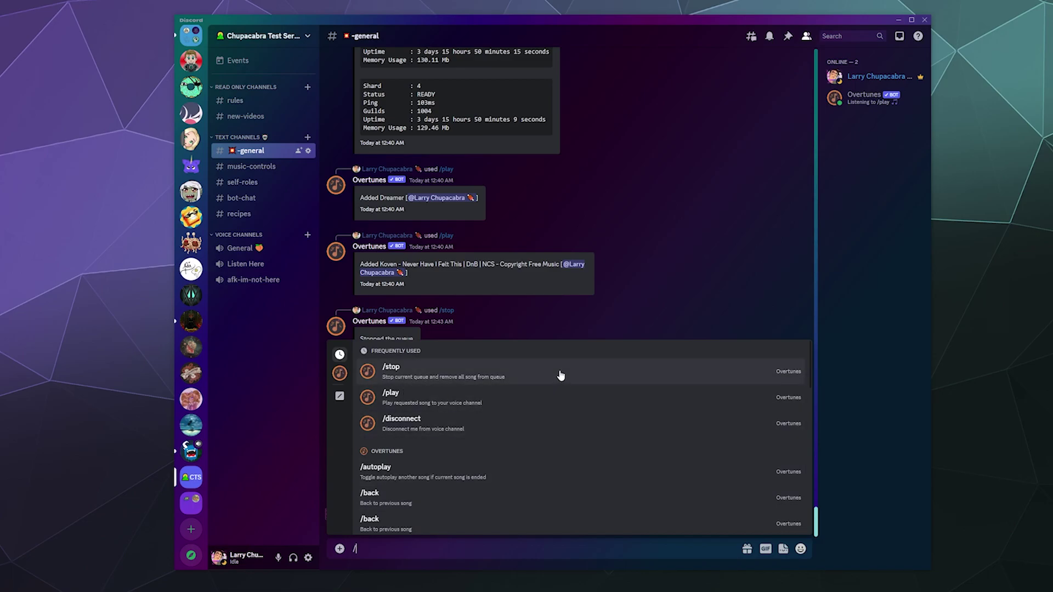
scroll(556, 407, down, 5)
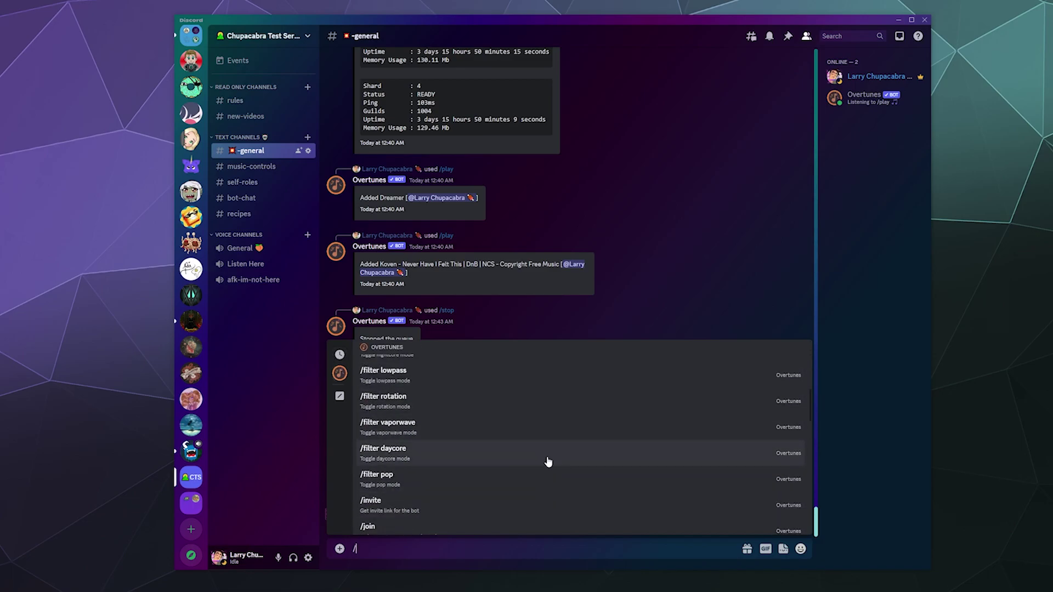
scroll(552, 488, up, 1)
scroll(553, 500, up, 3)
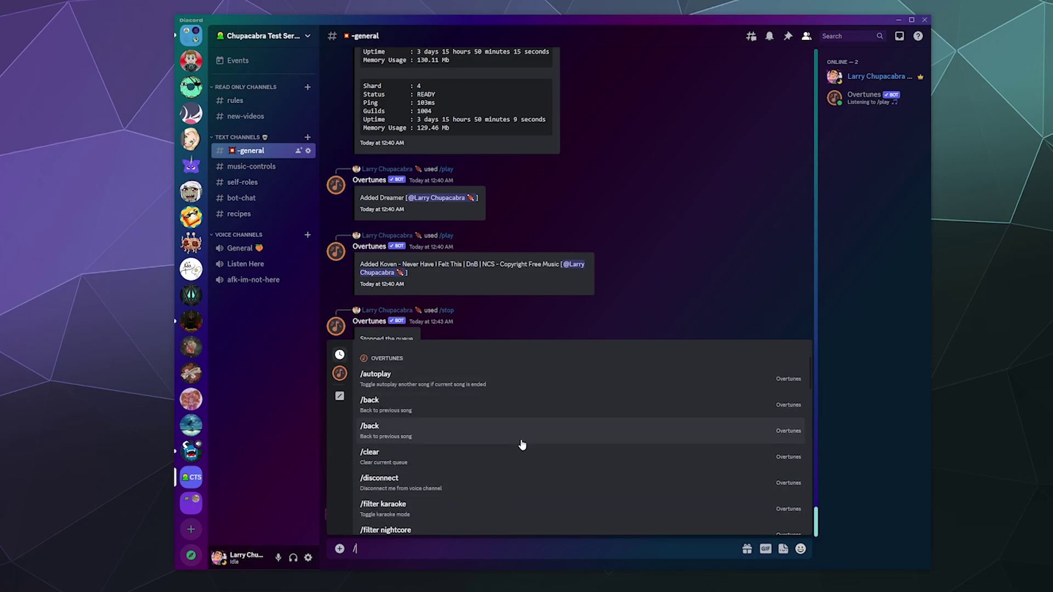
scroll(521, 466, down, 1)
scroll(522, 469, down, 2)
scroll(520, 420, down, 4)
scroll(520, 425, down, 4)
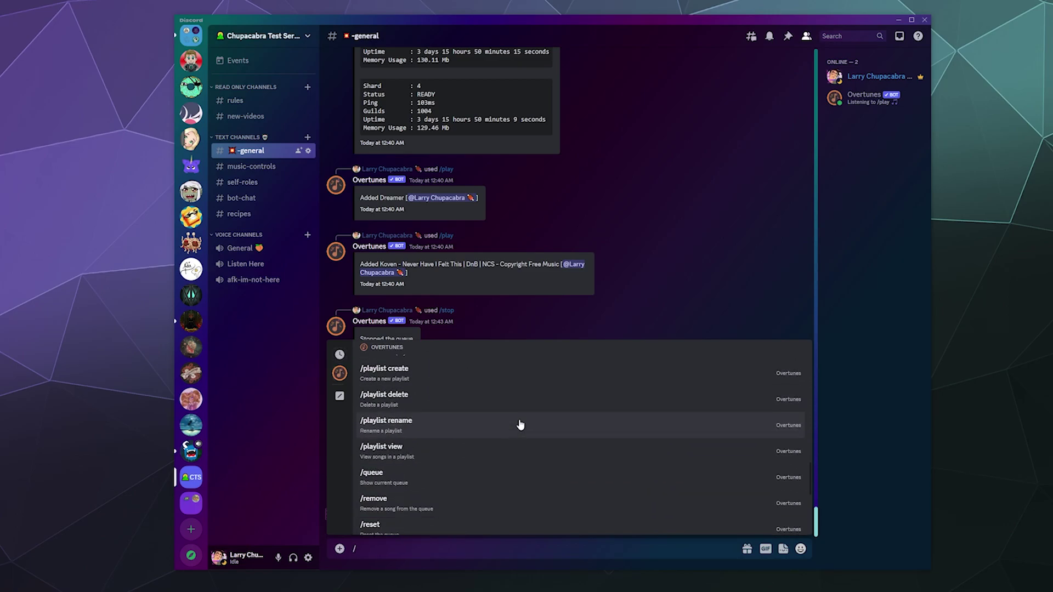
scroll(520, 425, up, 10)
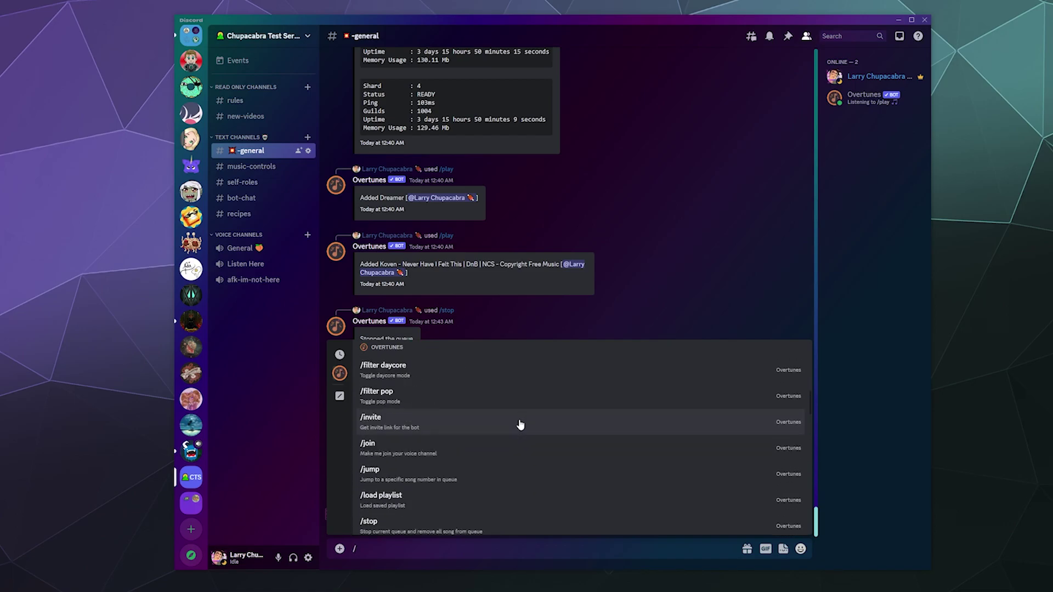
scroll(499, 477, down, 5)
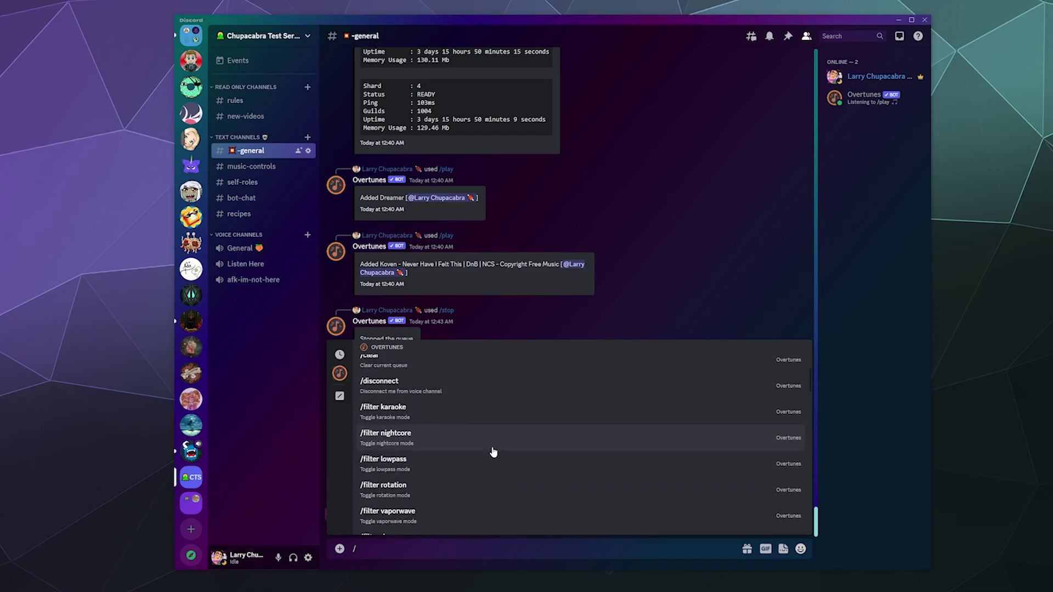
scroll(479, 458, down, 2)
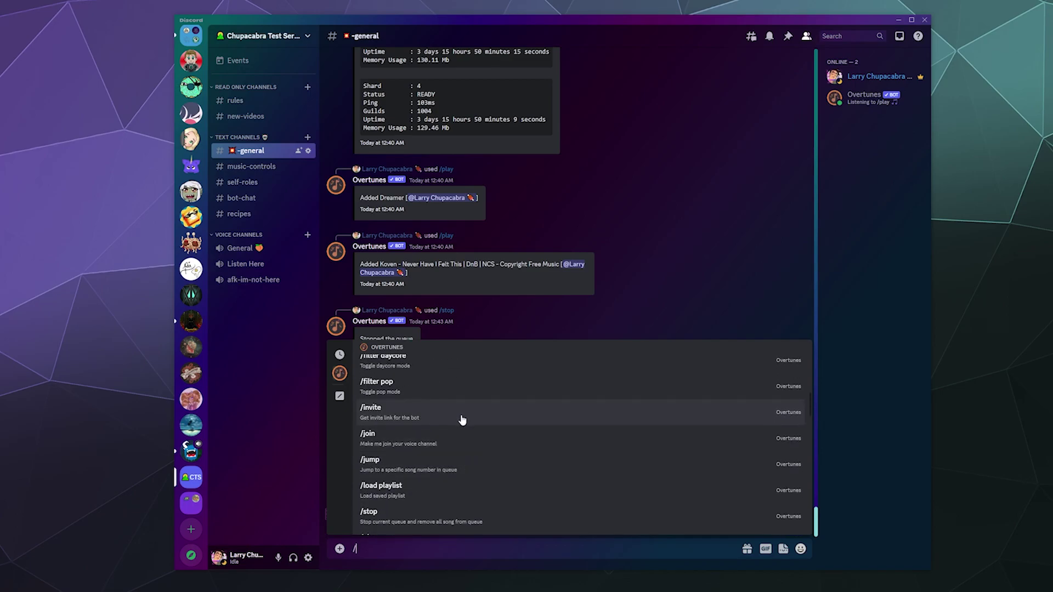
scroll(463, 420, down, 2)
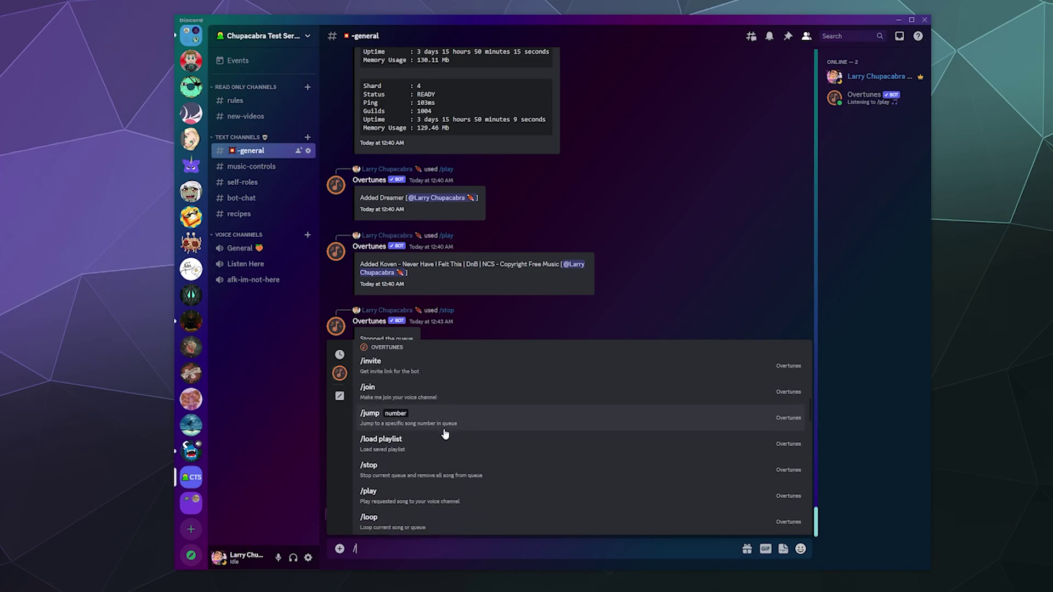
scroll(436, 447, down, 14)
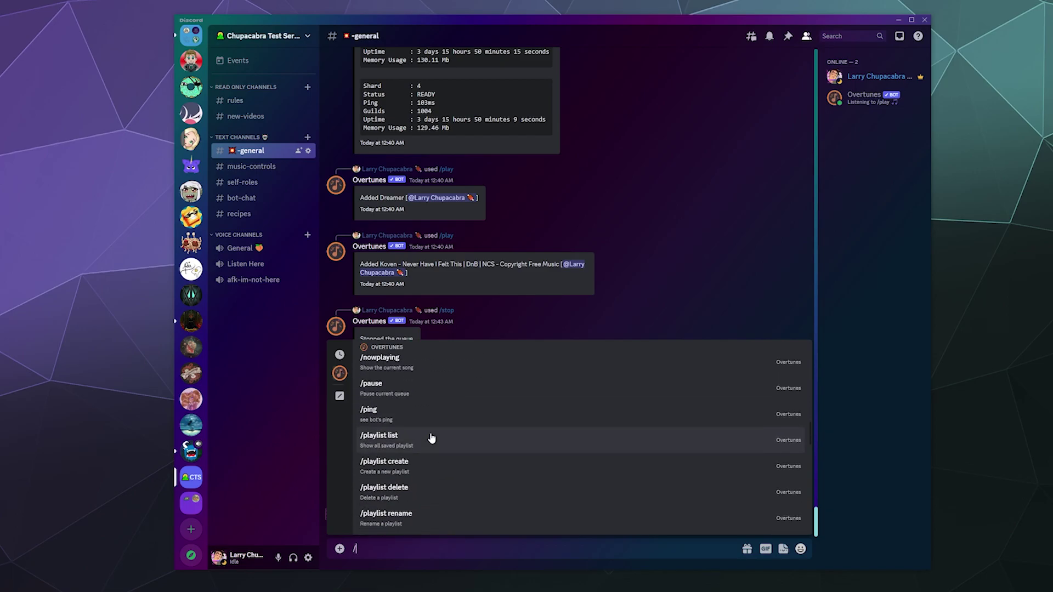
scroll(432, 438, up, 5)
scroll(431, 437, down, 2)
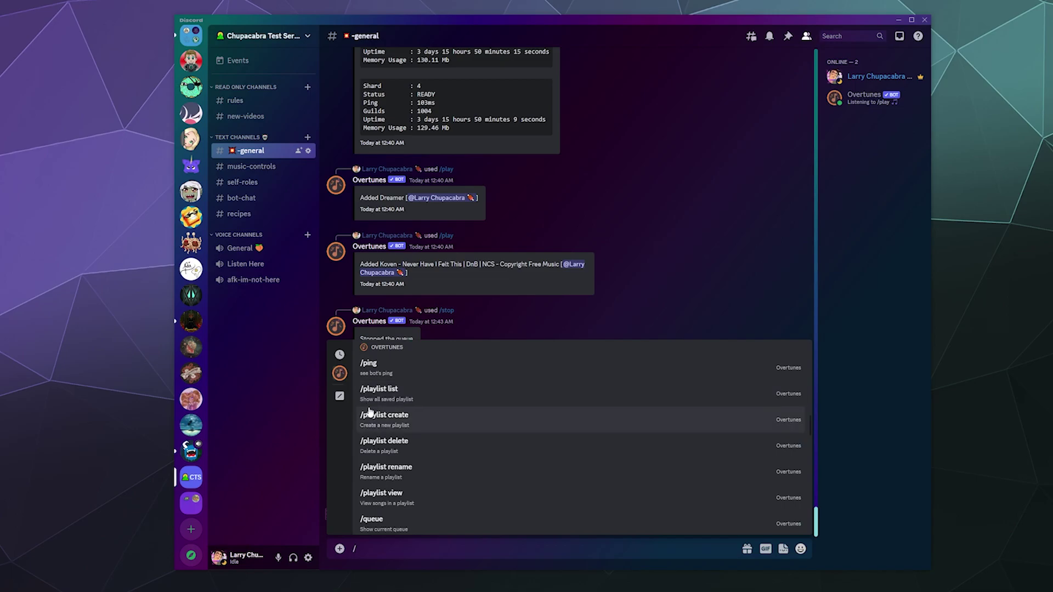
scroll(445, 460, down, 5)
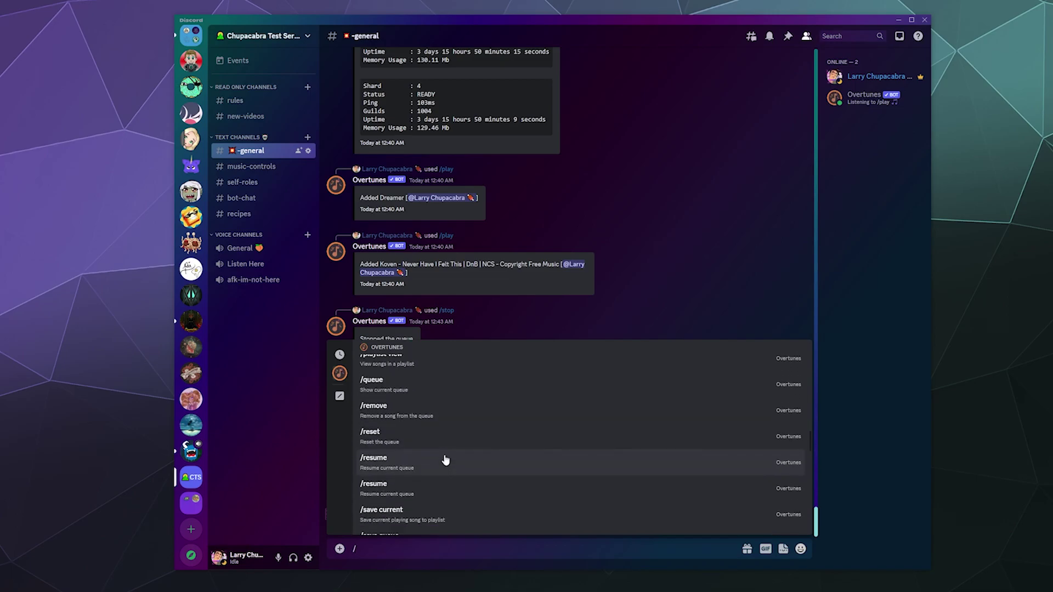
scroll(445, 459, down, 4)
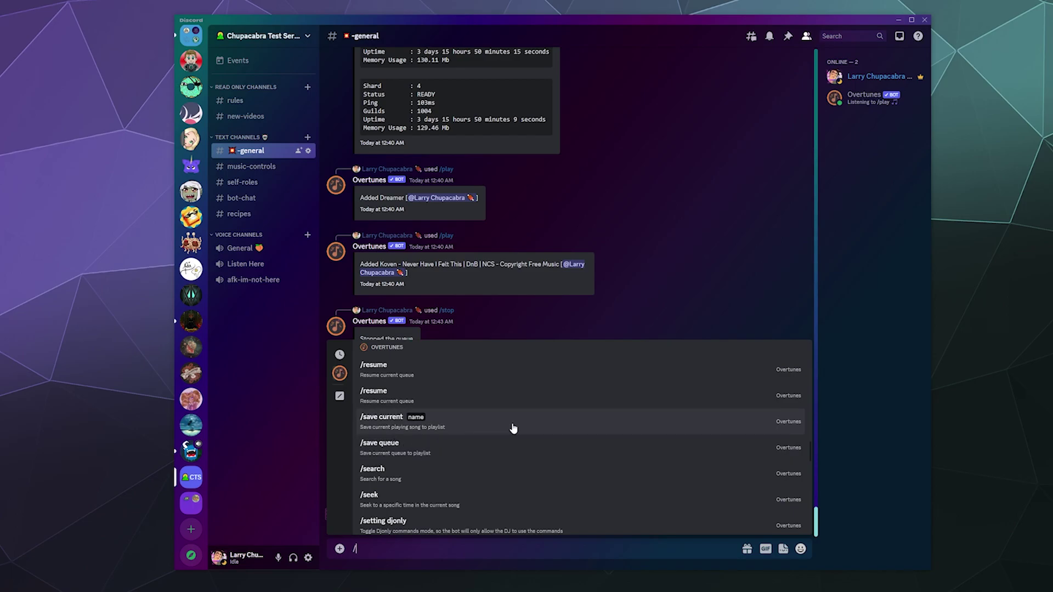
scroll(460, 461, down, 5)
scroll(458, 462, up, 5)
scroll(491, 462, down, 6)
scroll(491, 462, down, 6)
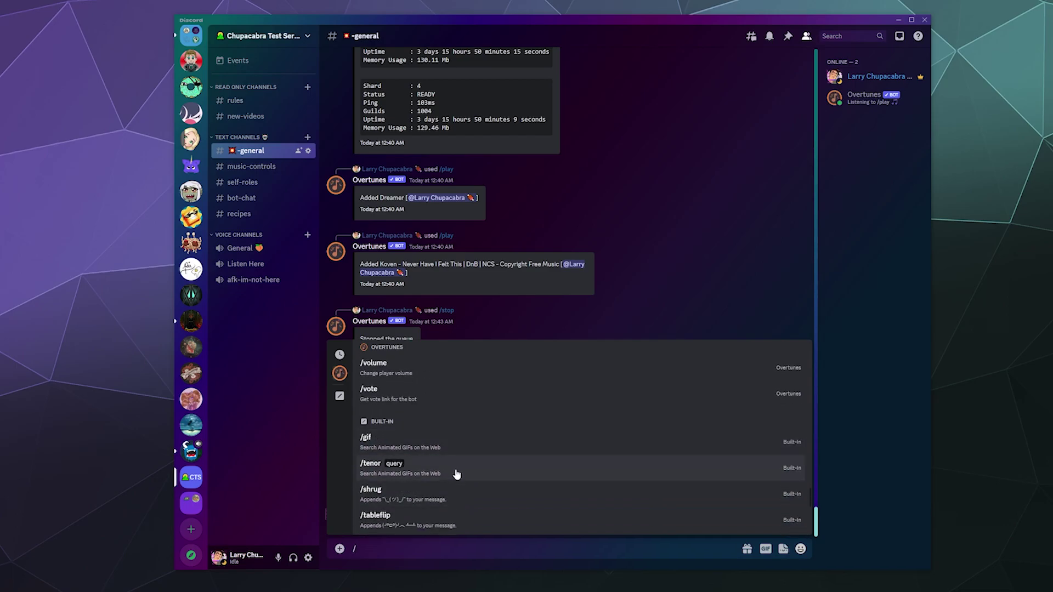
scroll(453, 472, down, 5)
scroll(457, 472, up, 4)
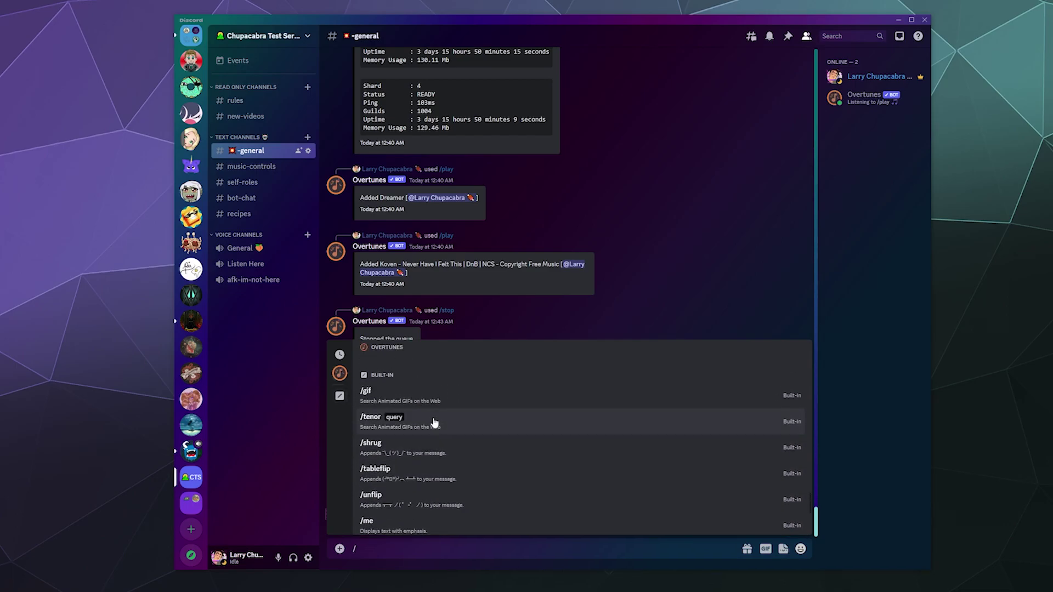
Step: Use /gif to search 'Dancing Crazy Mascot' and post one of the results
click(251, 347)
click(419, 548)
text(gif)
key(Tab)
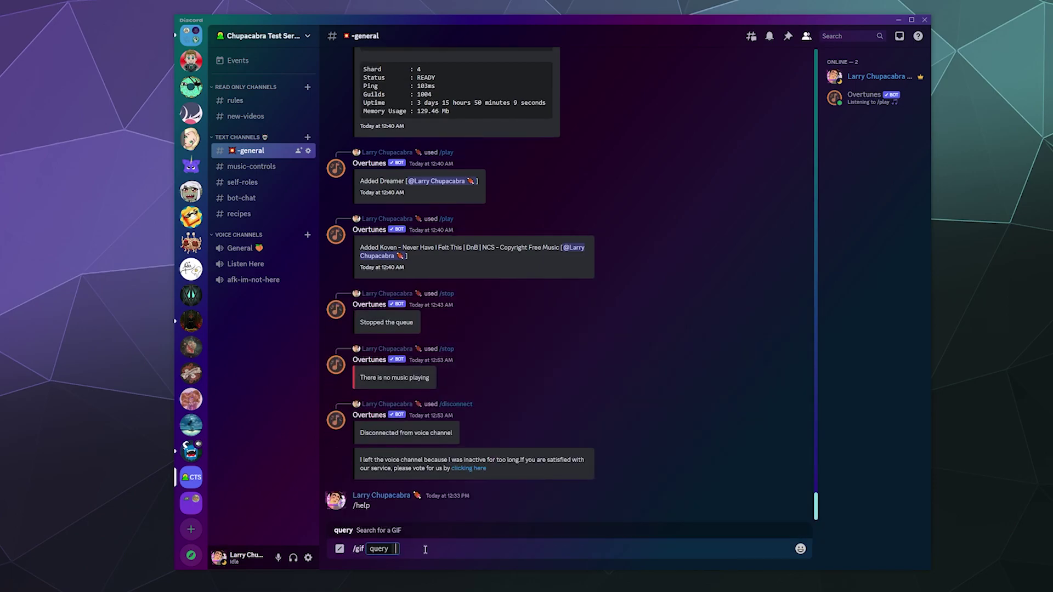
text(Dancing Cra)
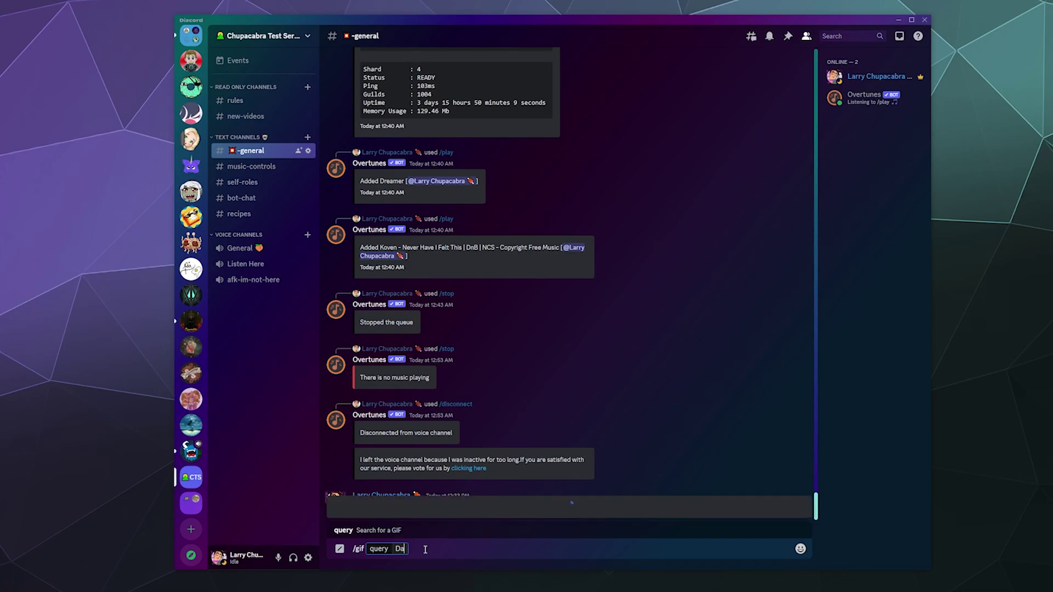
text(zy Mascot)
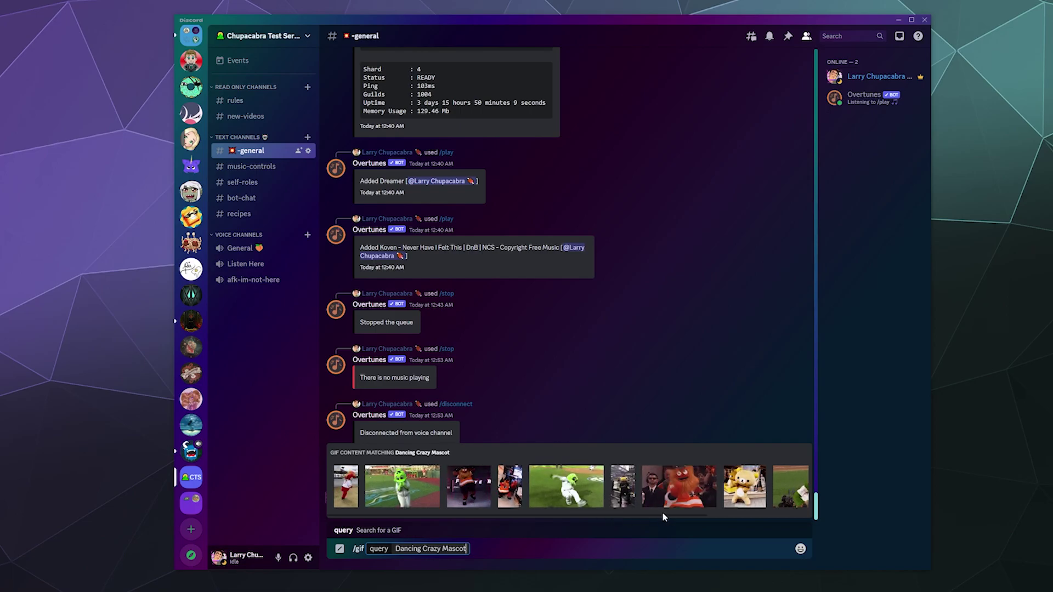
drag(690, 512, 765, 514)
click(759, 480)
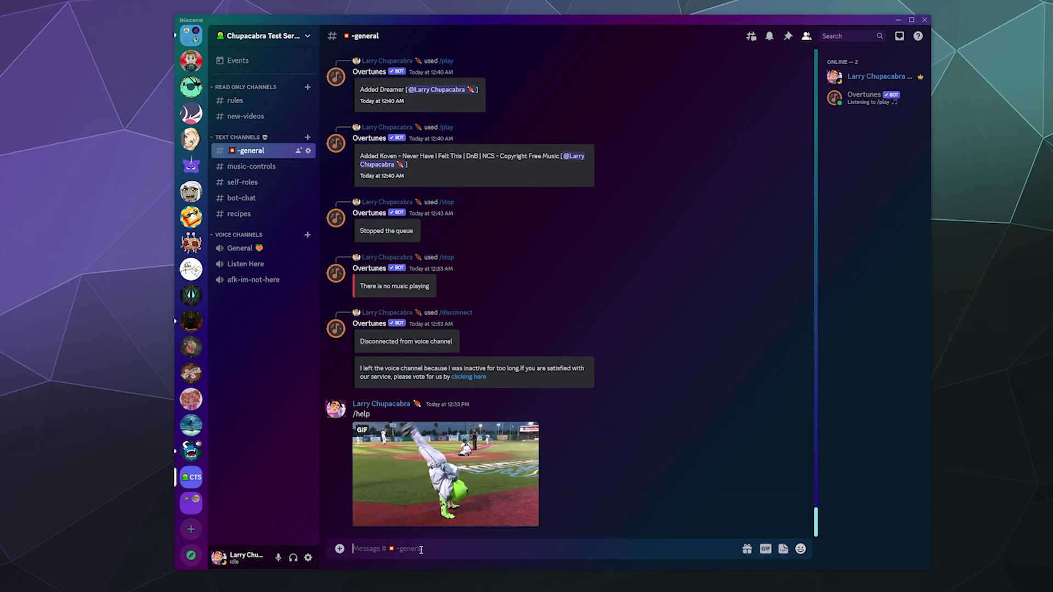
Step: Browse the slash-command list, then post /tableflip in #-general
text(/)
scroll(642, 443, down, 5)
scroll(642, 442, down, 5)
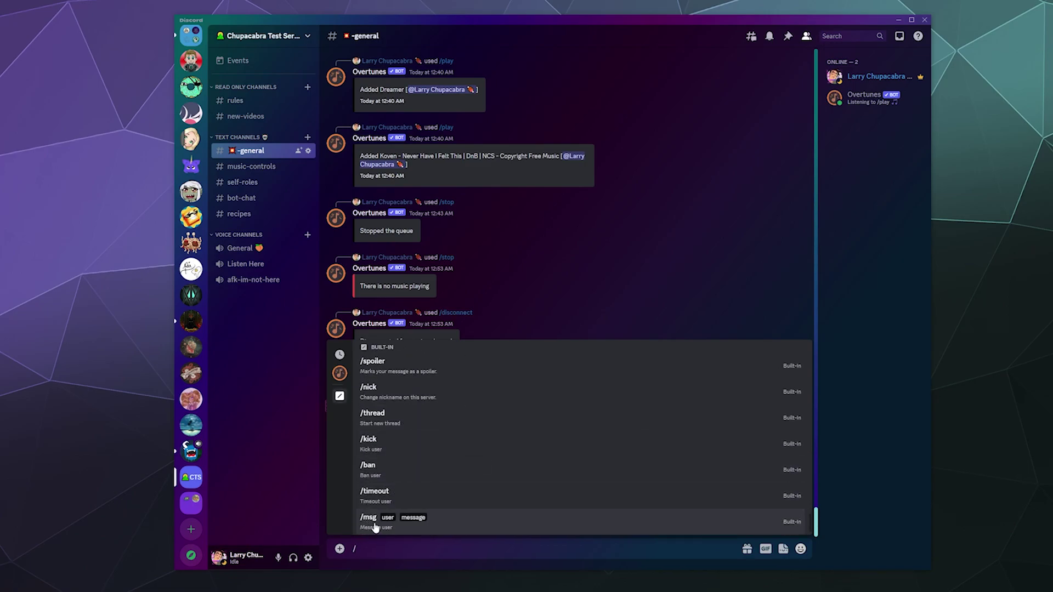
scroll(377, 430, up, 3)
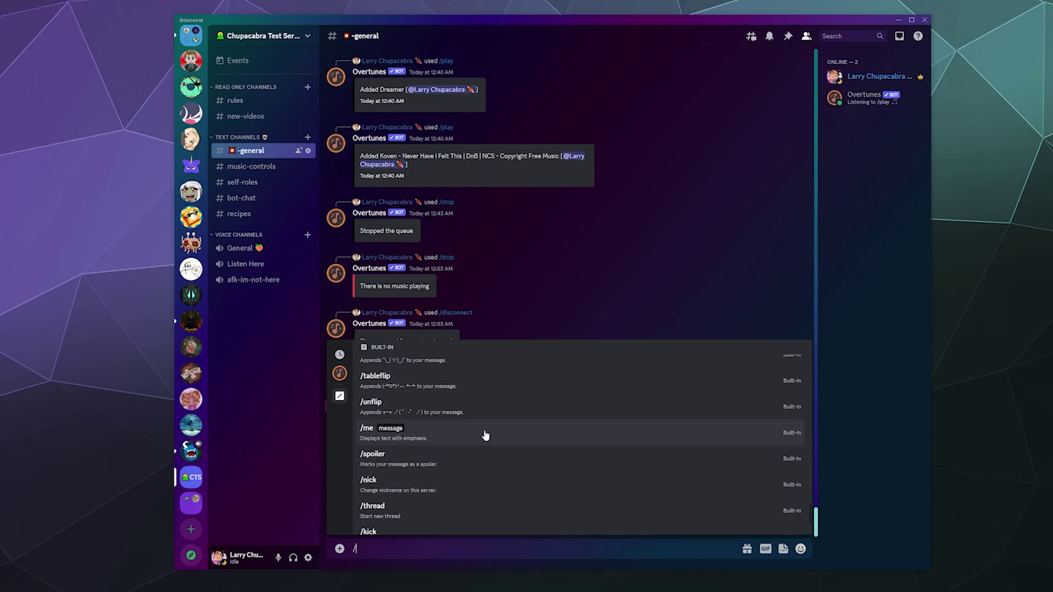
scroll(485, 436, up, 3)
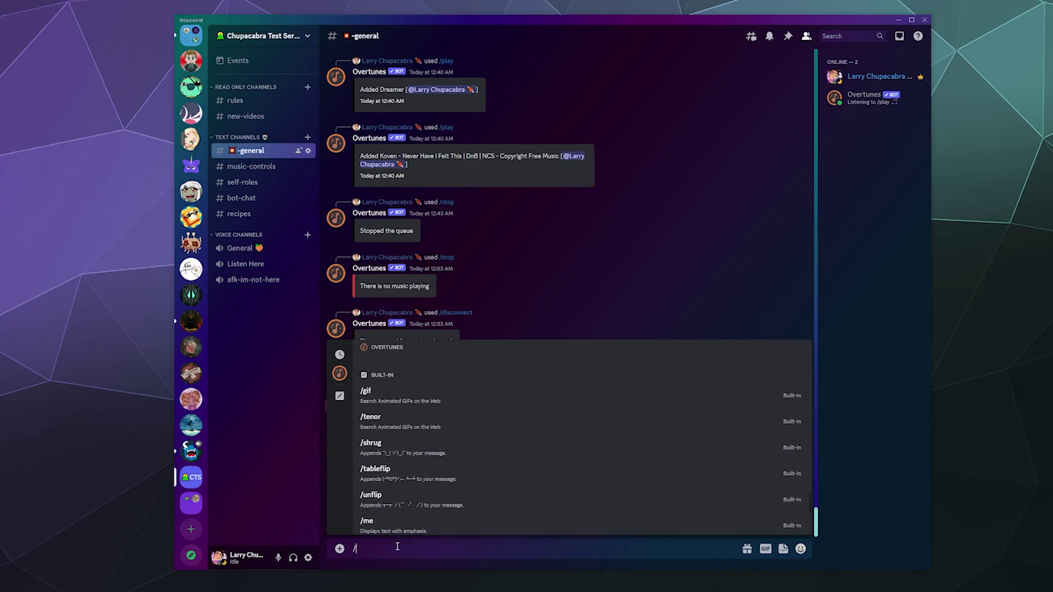
text(tableflip)
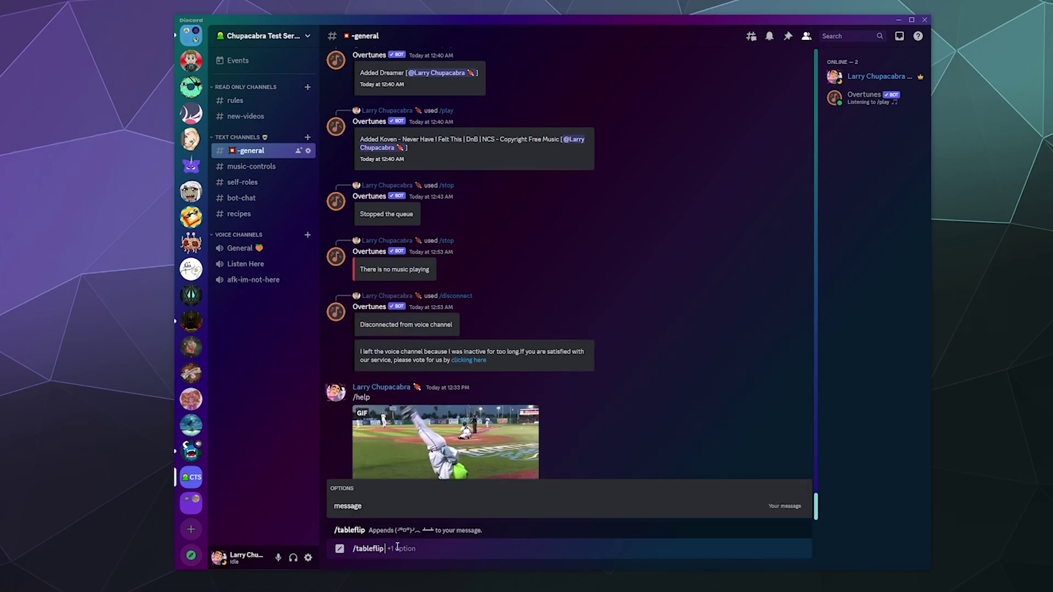
key(Return)
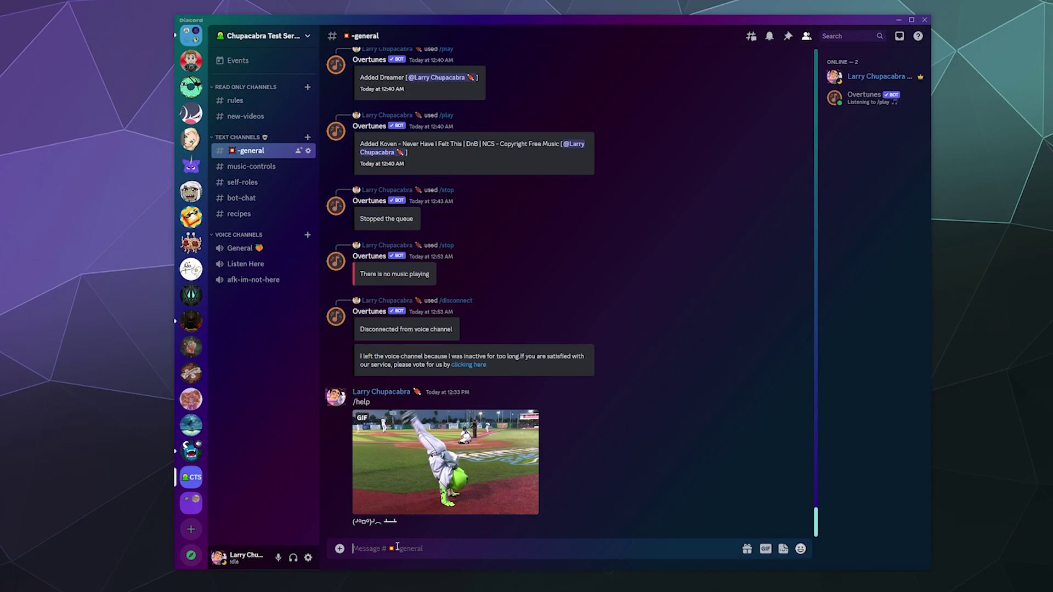
Step: Join the General voice channel and request 'alan walker faded' with /play
click(269, 255)
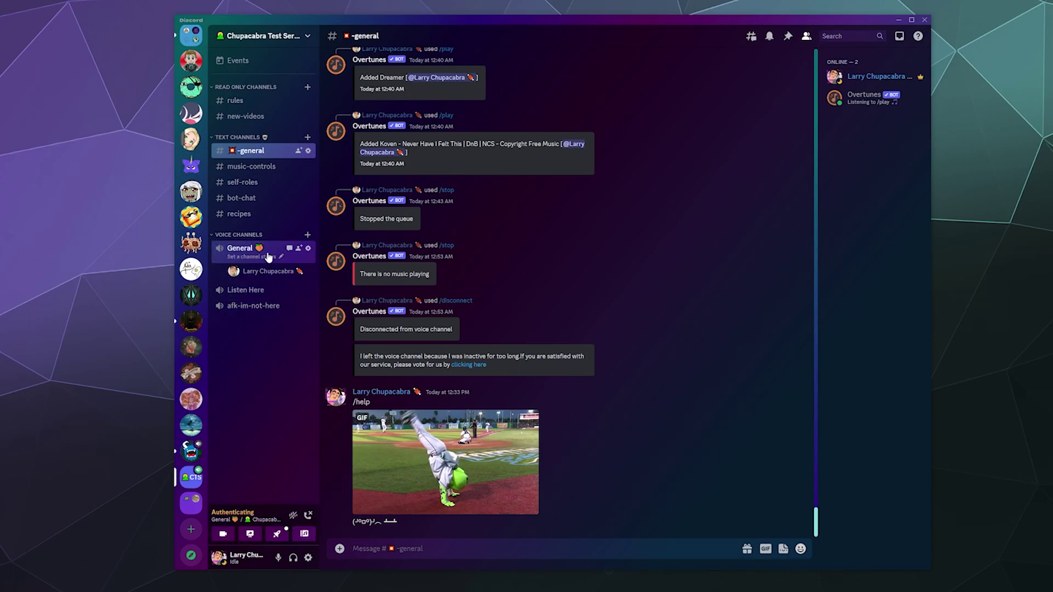
click(399, 550)
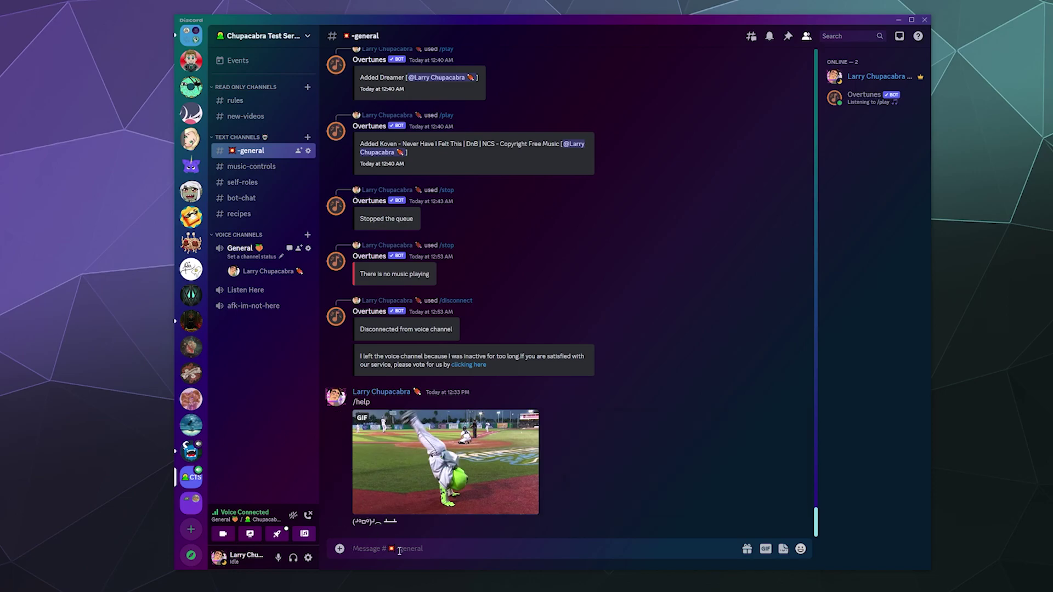
text(/play)
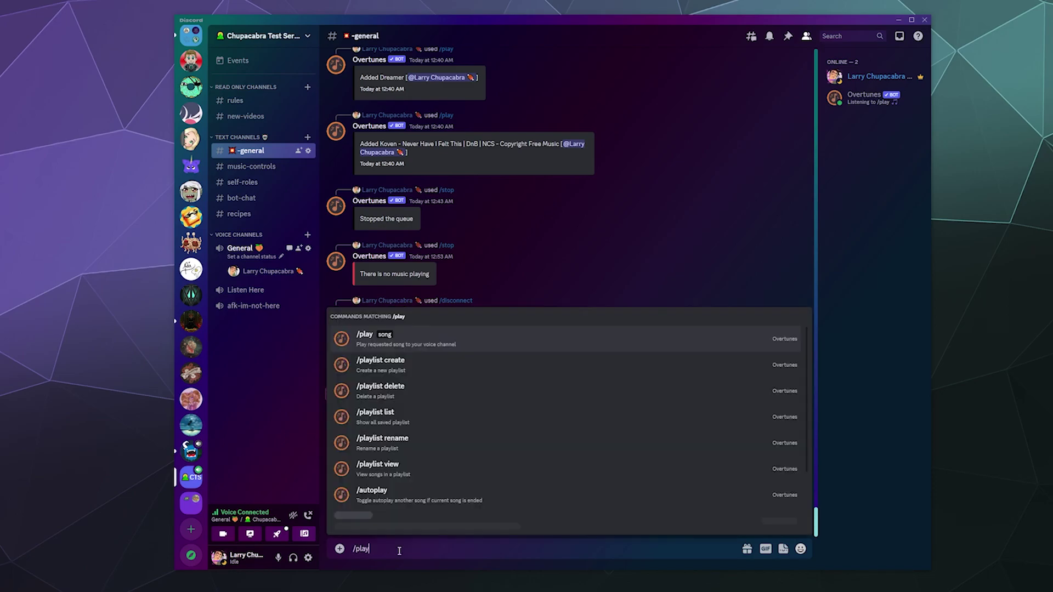
key(Tab)
text(alan walker)
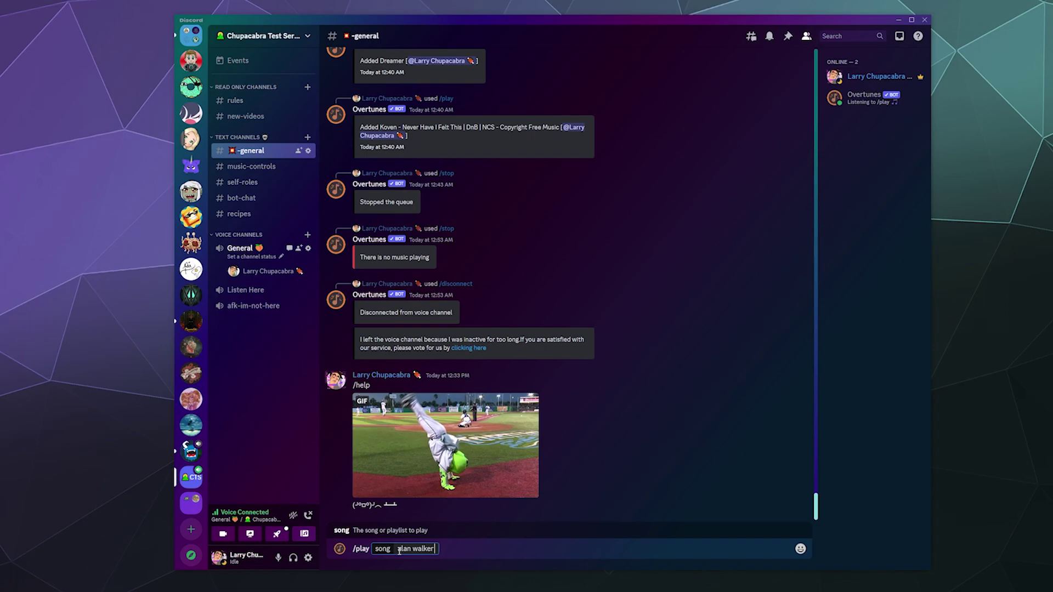
text( faded)
key(Return)
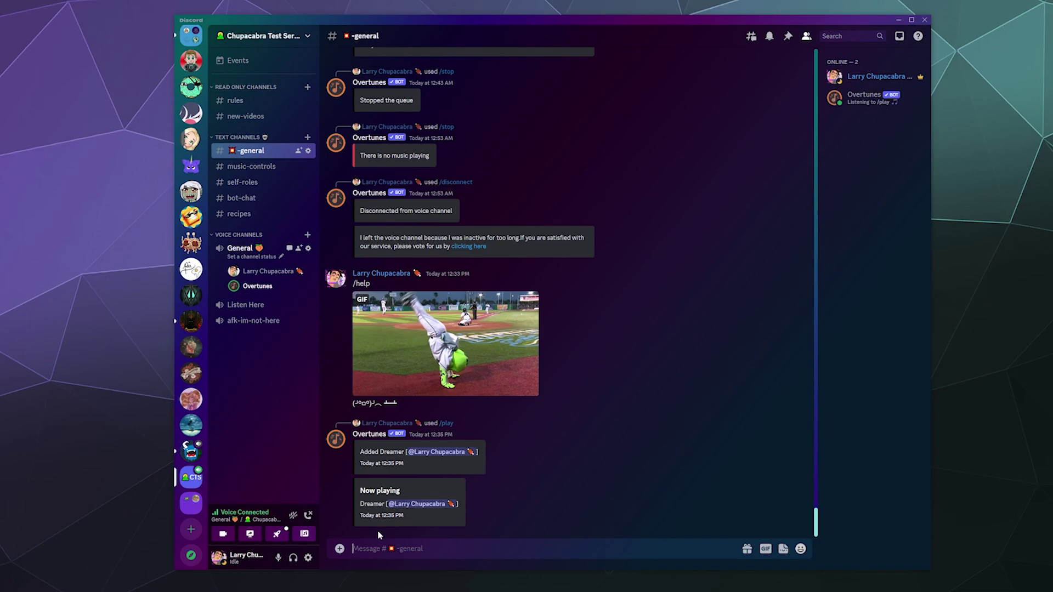
Step: Lower Overtunes' user volume to 49% from its member menu, then reopen that menu
right_click(272, 289)
drag(326, 308, 290, 315)
click(250, 374)
right_click(264, 286)
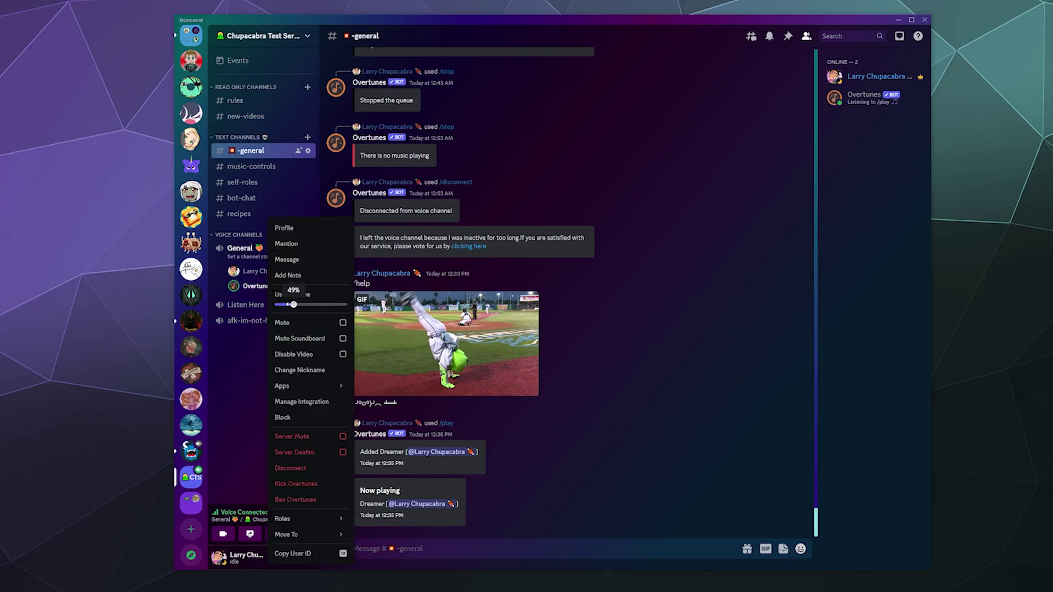
Step: Close the member menu and queue 'borne out of' with /play, retrying after clearing a draft
click(256, 420)
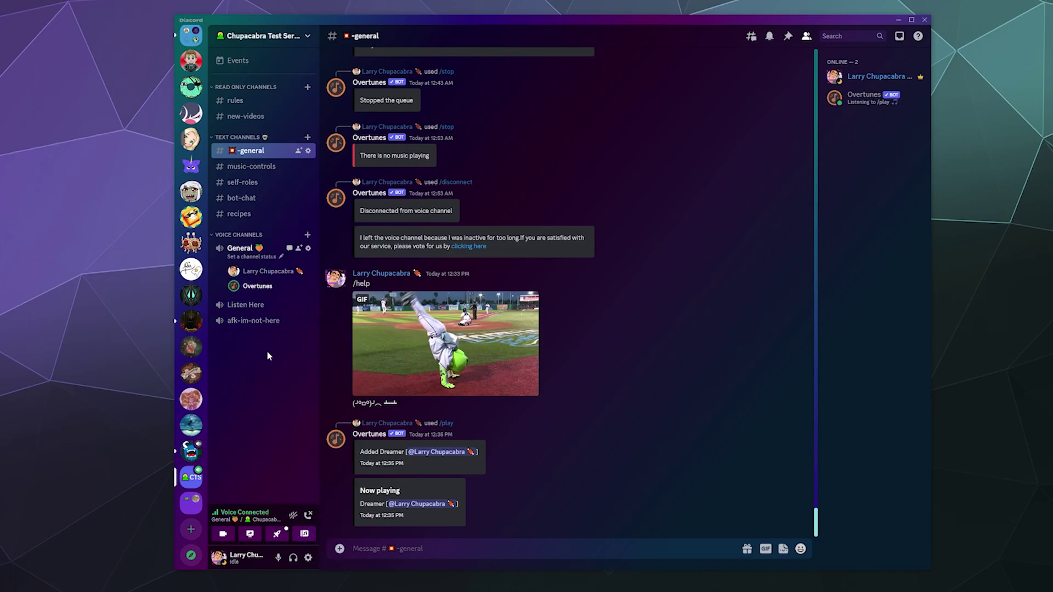
click(417, 549)
text(/p)
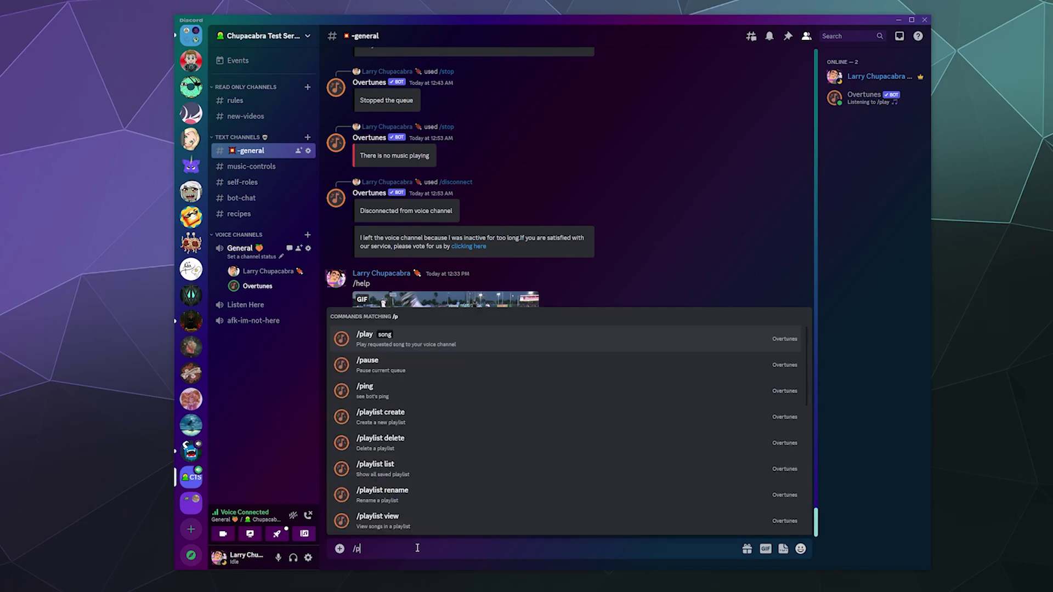
text(lay)
key(Tab)
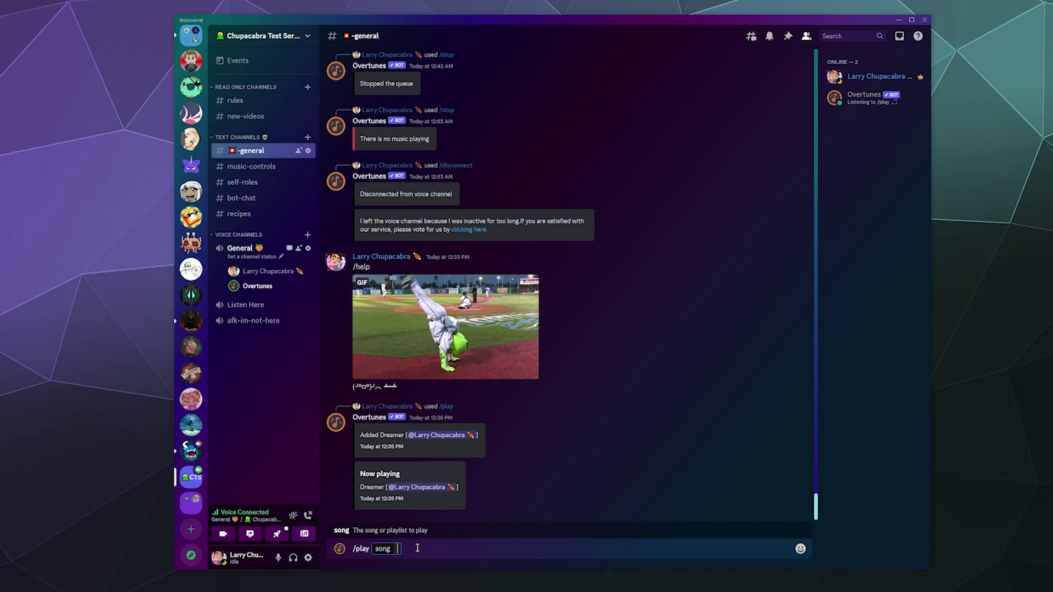
text(borne out of)
key(ctrl+a)
key(BackSpace)
text(/pl)
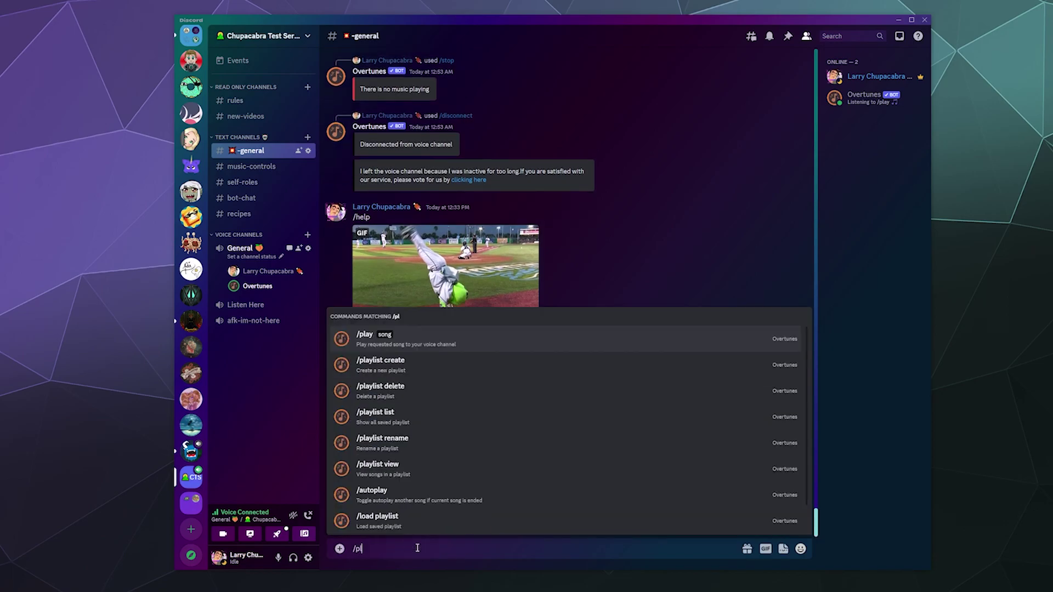
key(Tab)
text(borne out of)
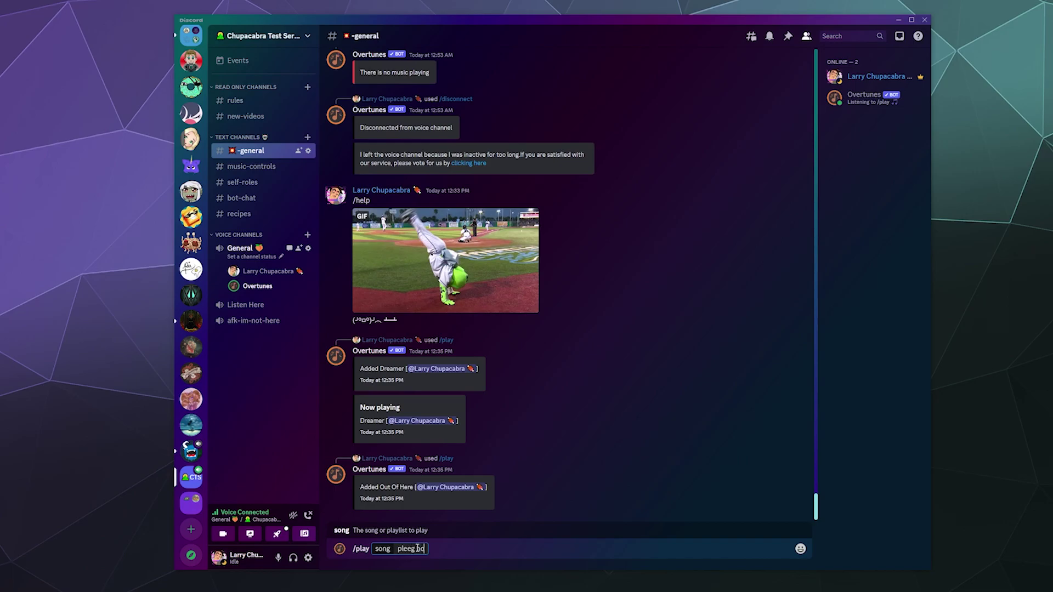
key(Return)
Step: Queue 'borne bone' and 'symphony' with /play, adding Bonfire and Ego
text(/play)
key(Tab)
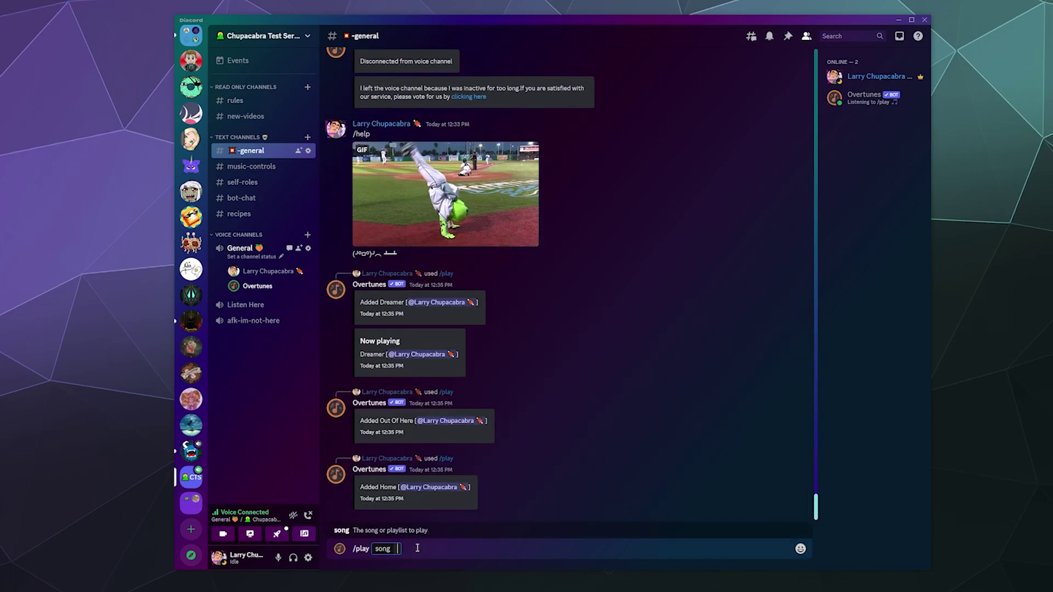
text(borne bone)
key(Return)
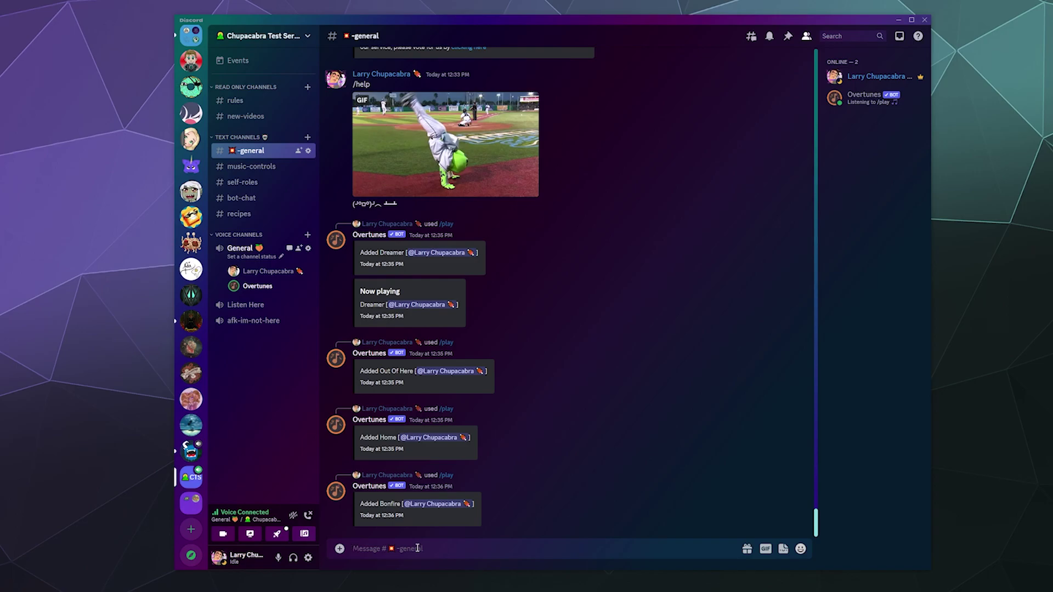
text(/)
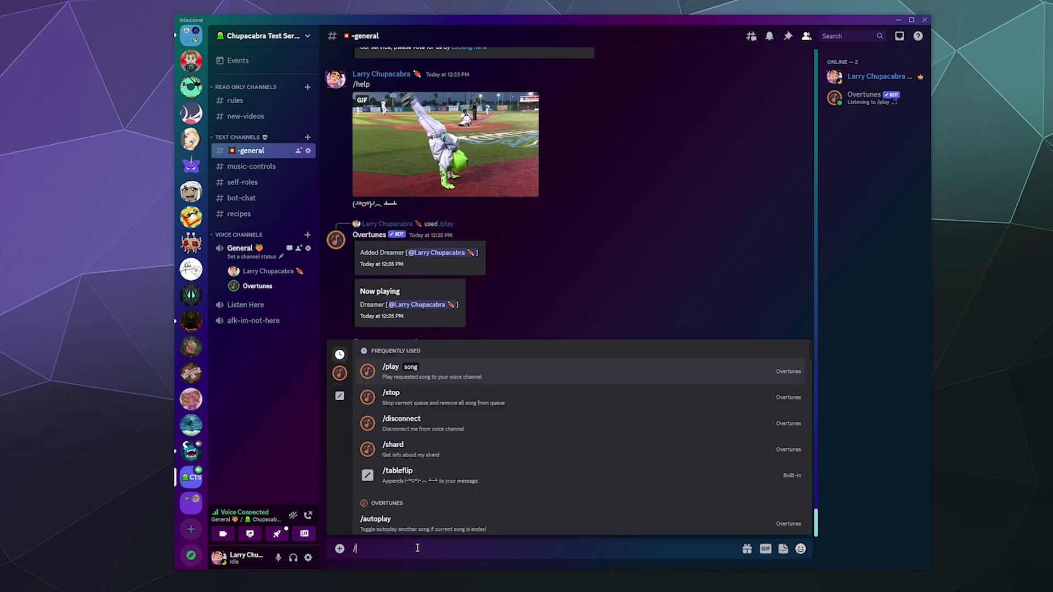
text(play)
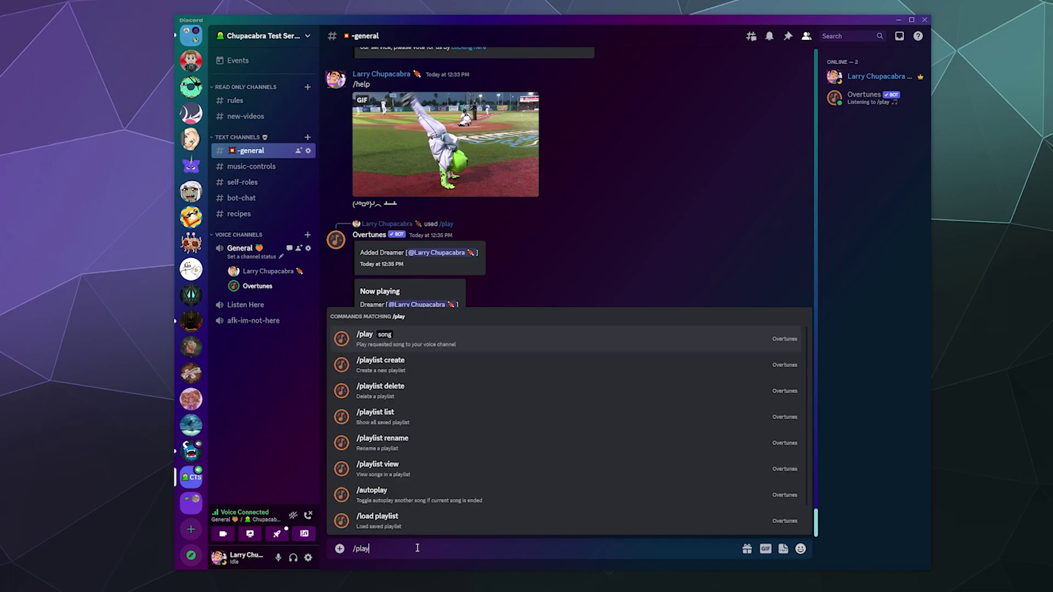
key(Tab)
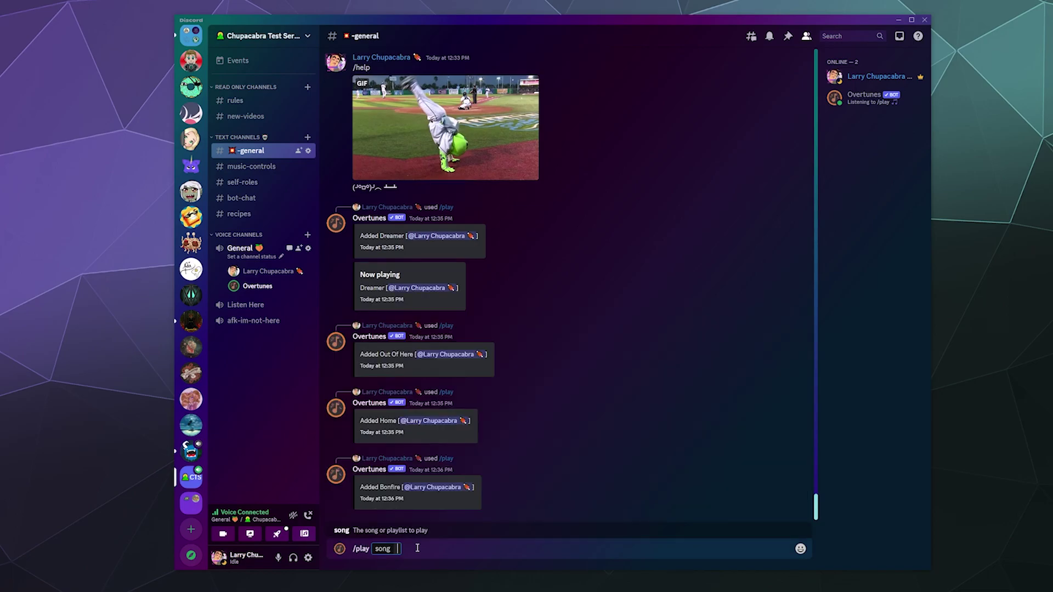
text(sy)
text(mphony)
key(Return)
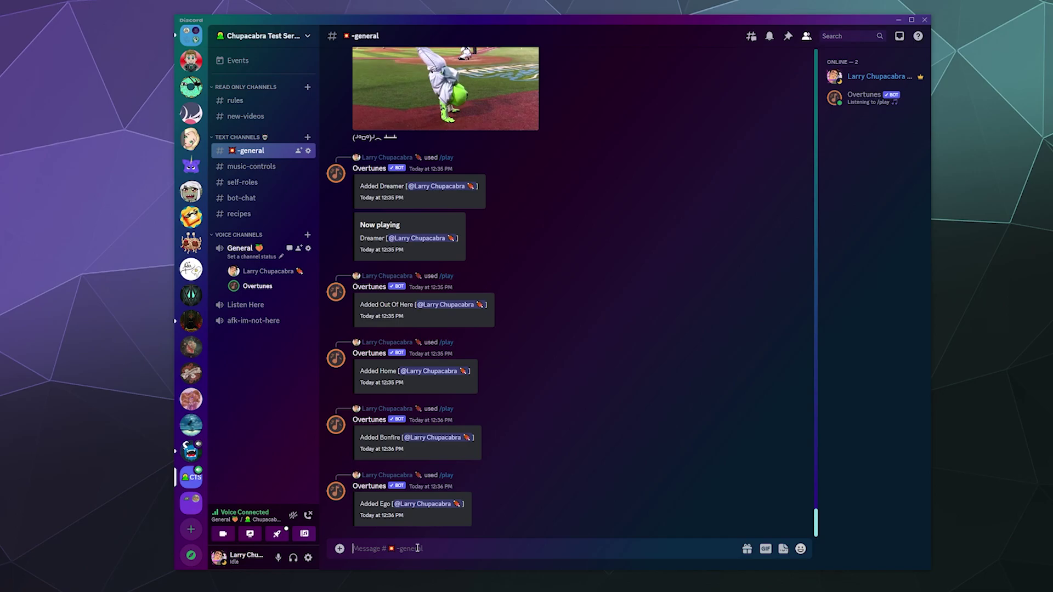
Step: Send /queue and scroll through the listed upcoming songs
text(/queue)
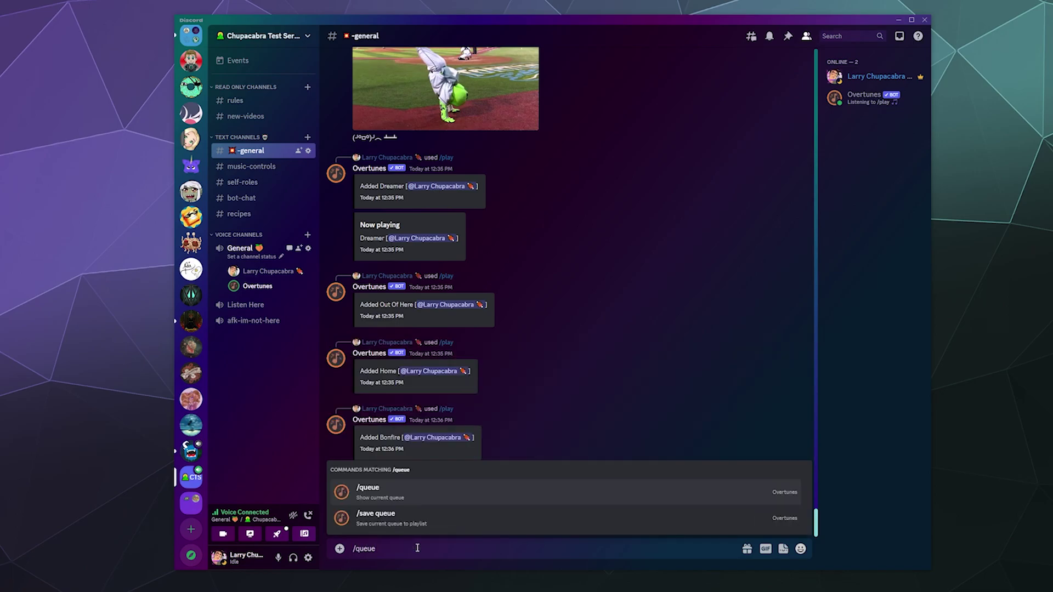
key(Return)
key(Return)
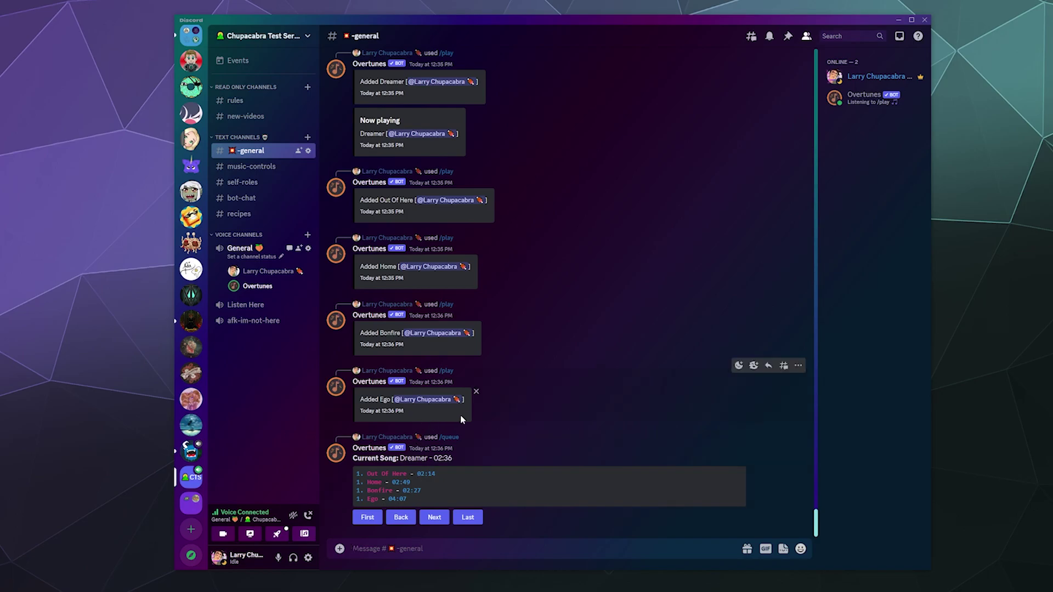
scroll(466, 414, up, 6)
scroll(472, 410, up, 8)
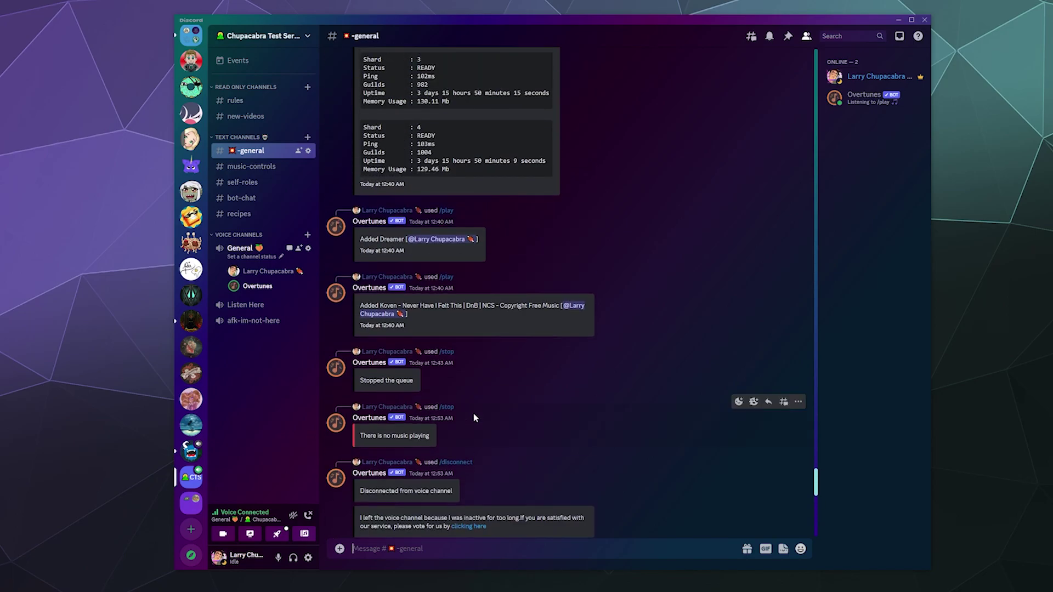
scroll(471, 391, down, 4)
scroll(406, 286, down, 12)
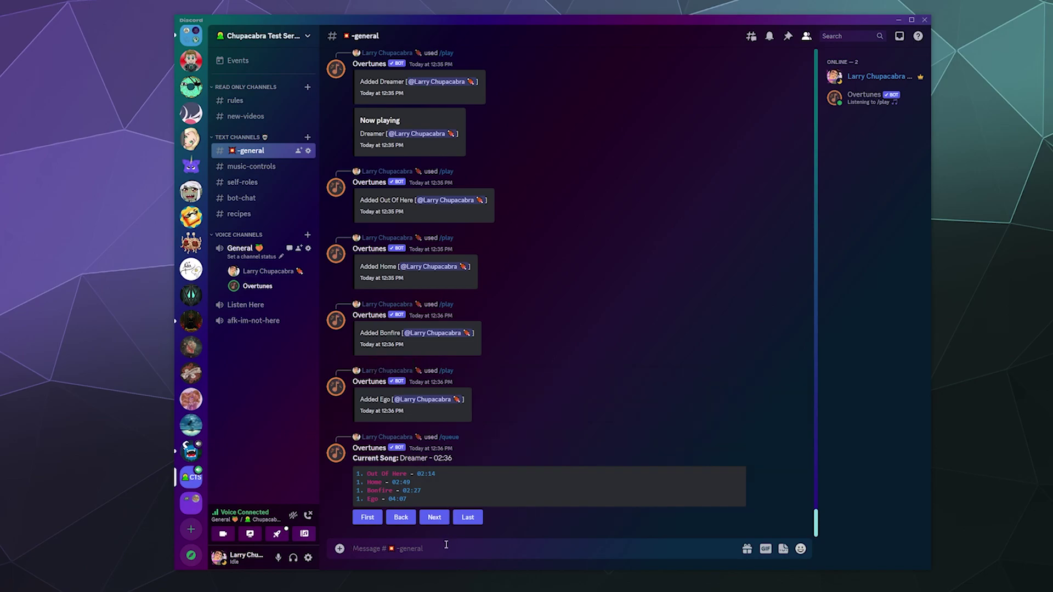
Step: Send /pause, /resume, then /pause again so playback ends paused
text(/pau)
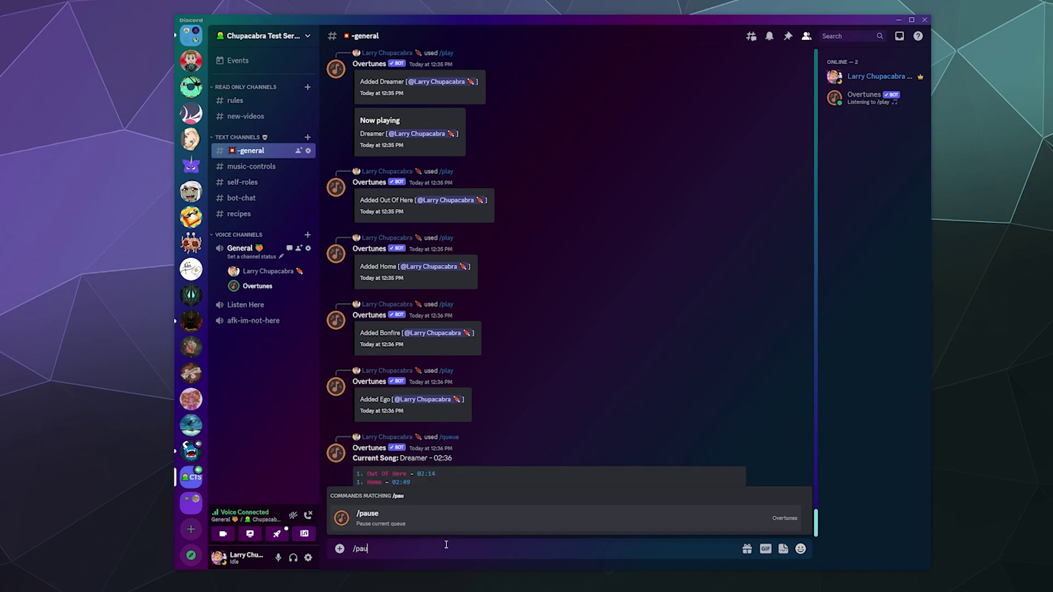
text(se)
key(Return)
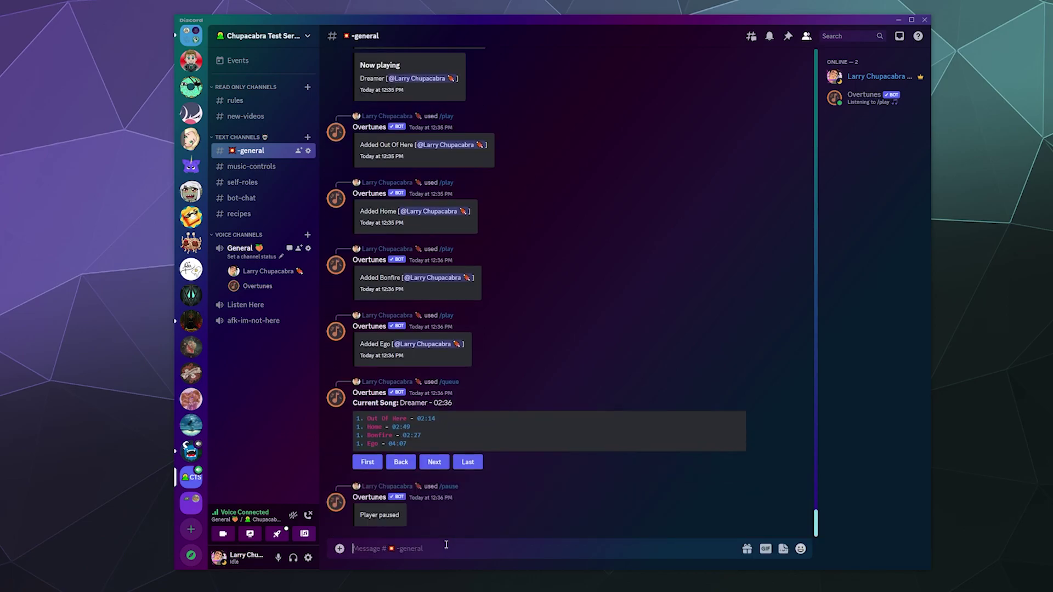
text(/resume)
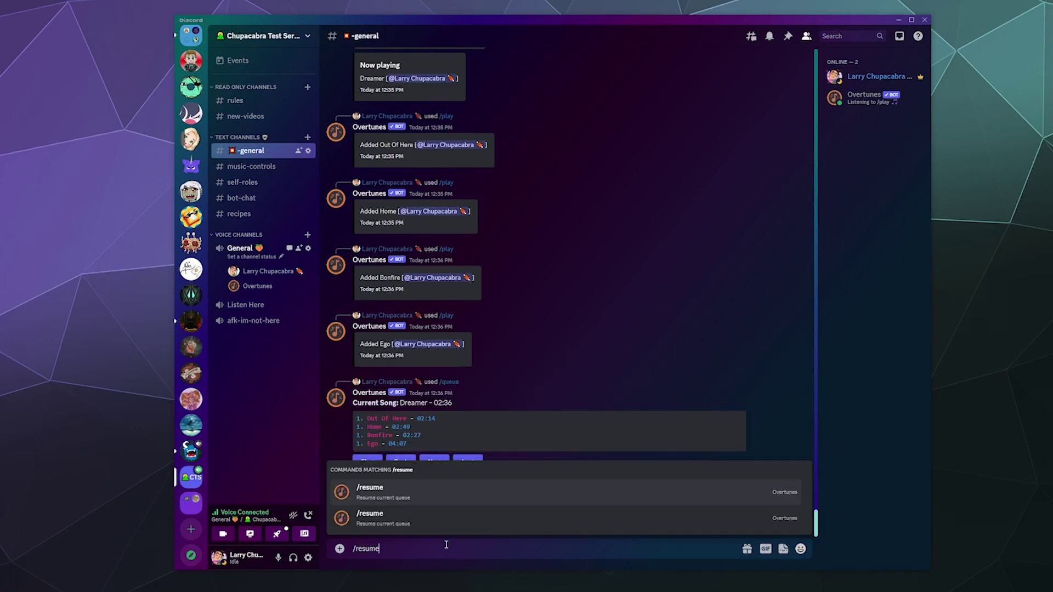
key(Return)
key(Return)
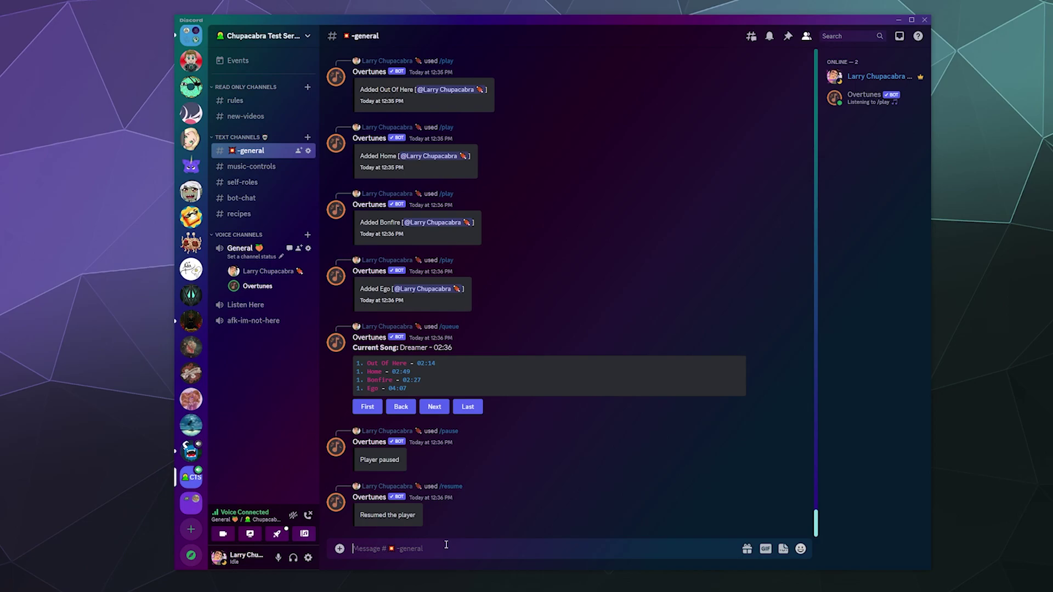
text(/pause)
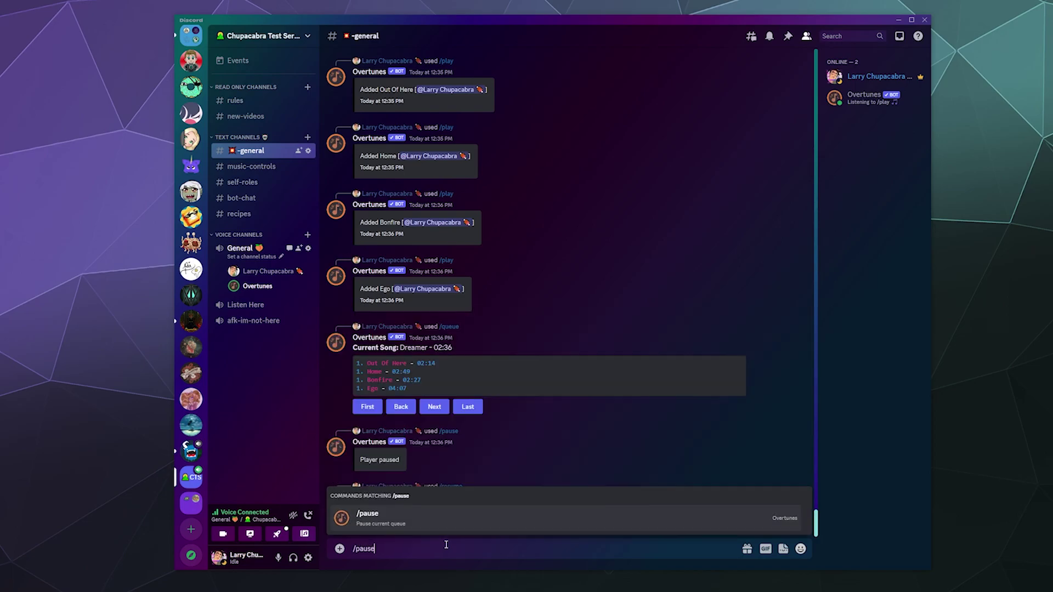
key(Return)
key(Return)
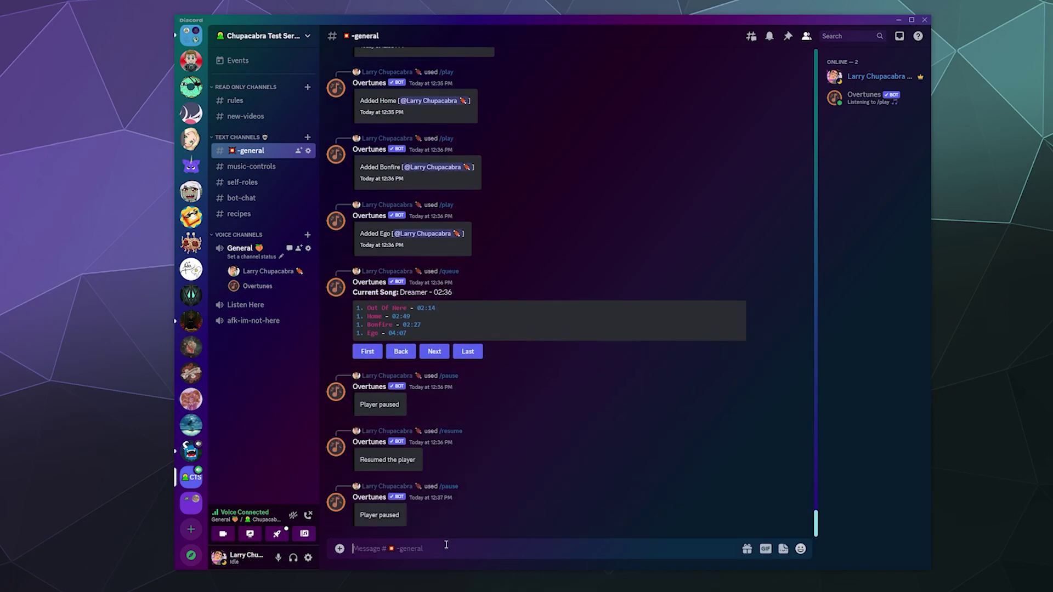
Step: Send /playlist create with the name 'Test Playlist'
text(/playlist creat)
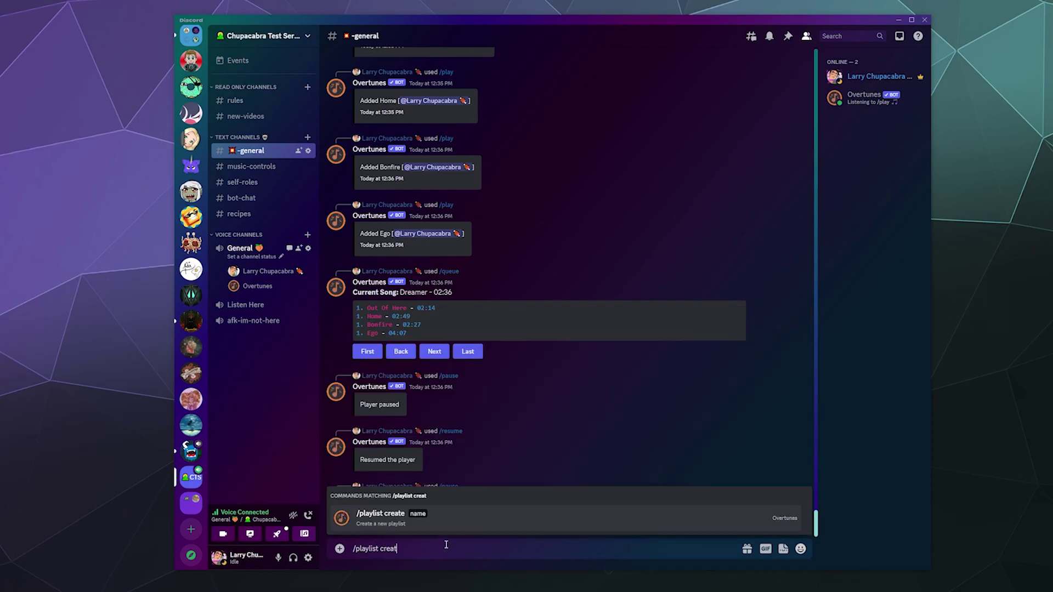
key(Return)
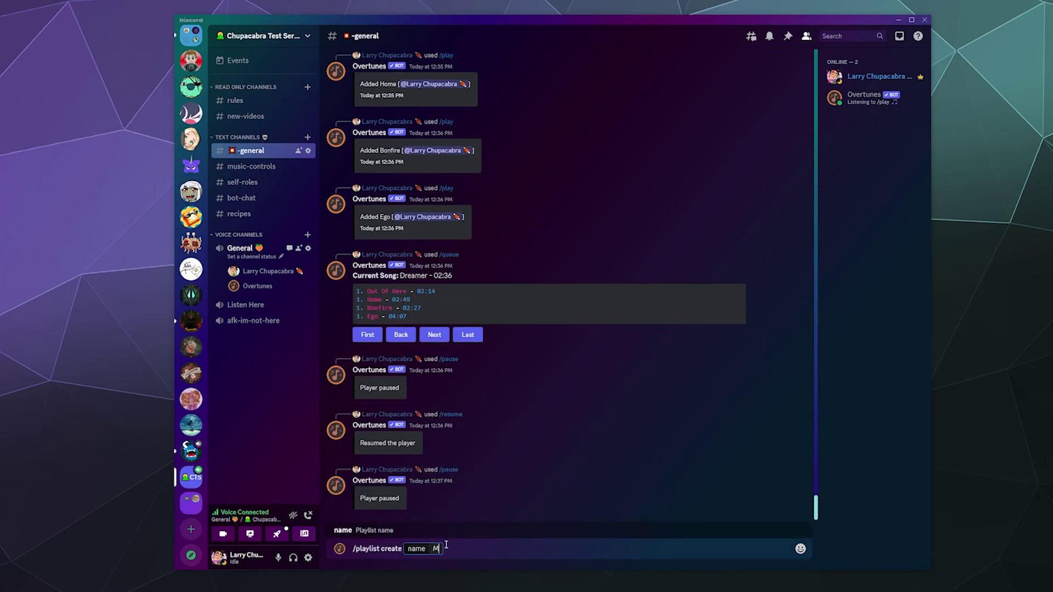
text(Test Playlist)
key(Return)
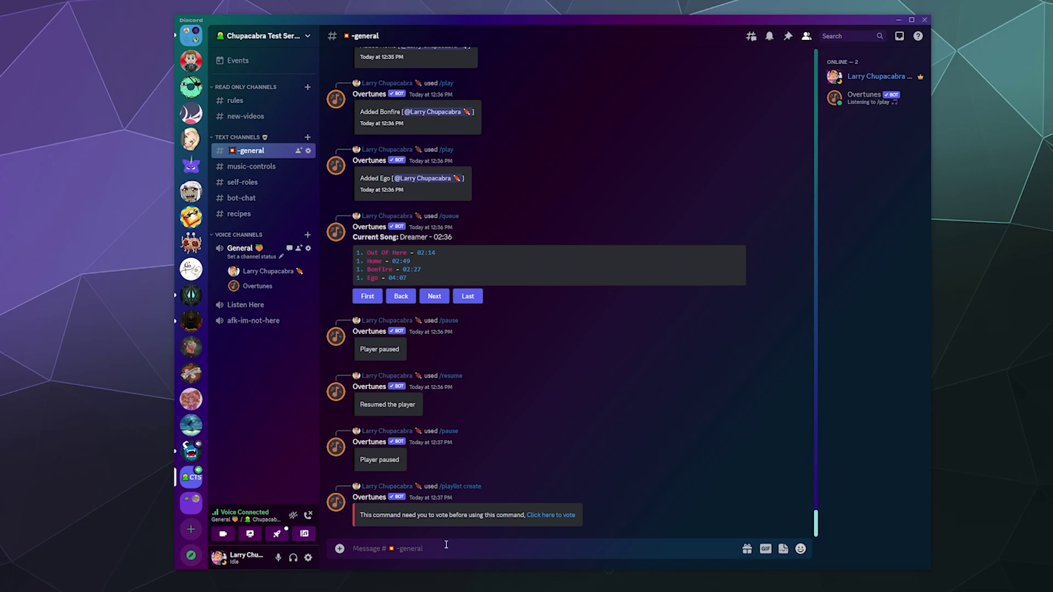
Step: Type / and scroll the suggestions through Overtunes commands like /shuffle, /skip and /stats
text(/)
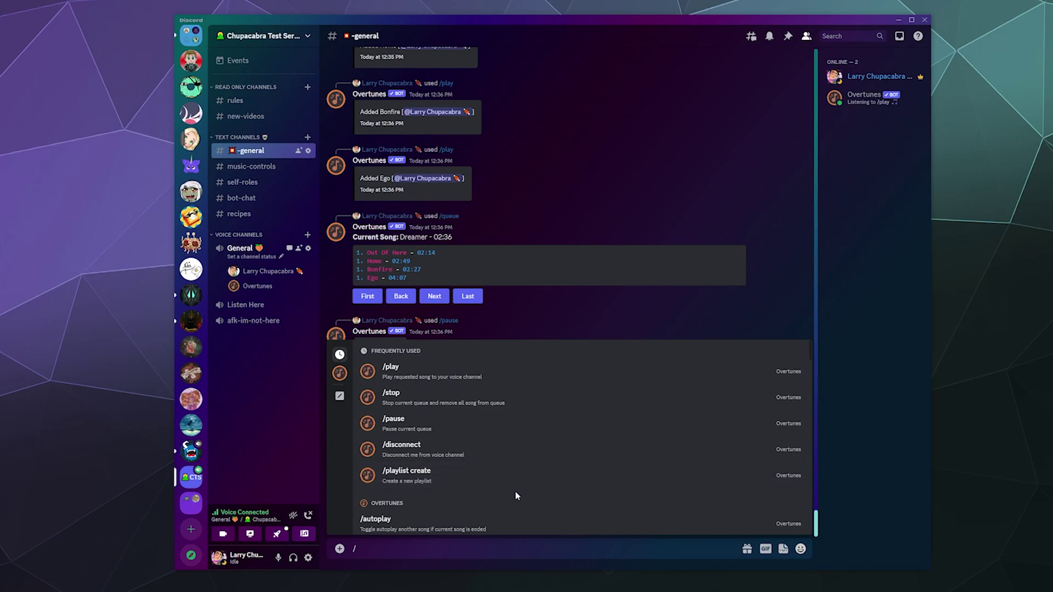
scroll(488, 472, down, 3)
scroll(489, 480, down, 4)
scroll(488, 480, up, 3)
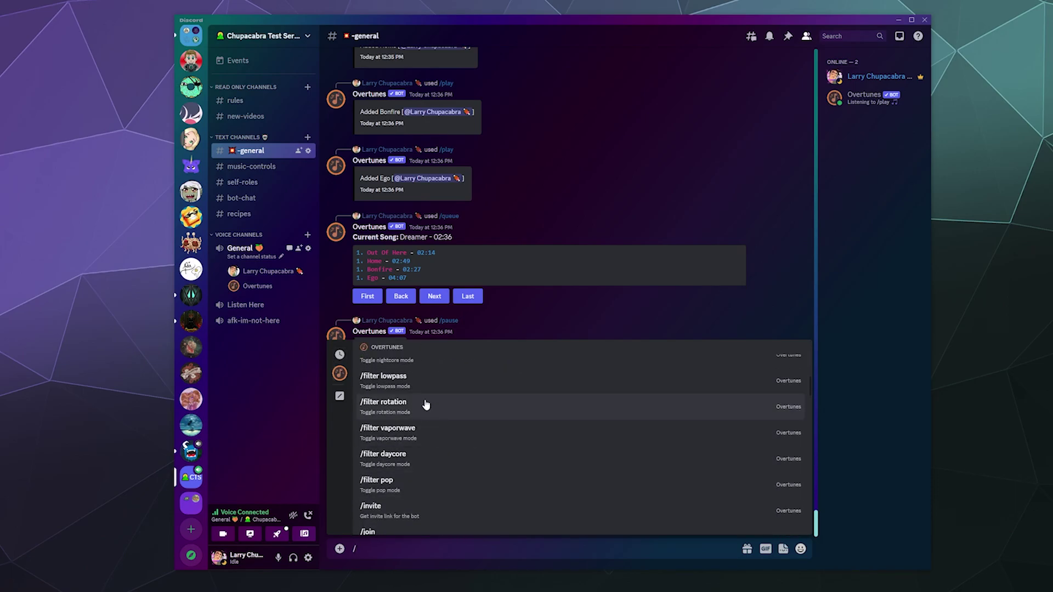
scroll(426, 413, up, 3)
scroll(426, 418, up, 3)
scroll(429, 425, down, 1)
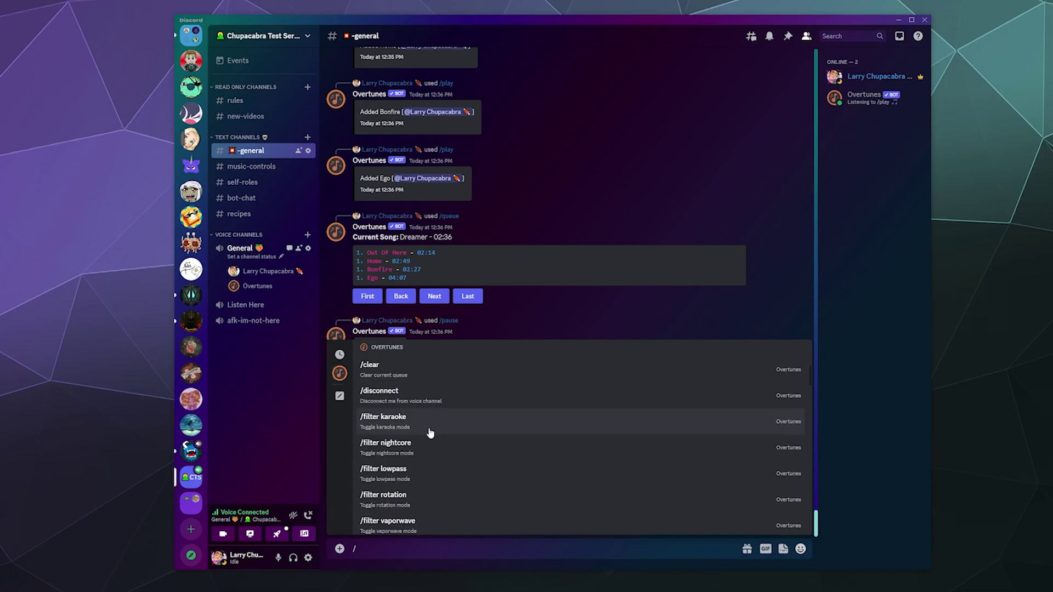
scroll(432, 450, down, 5)
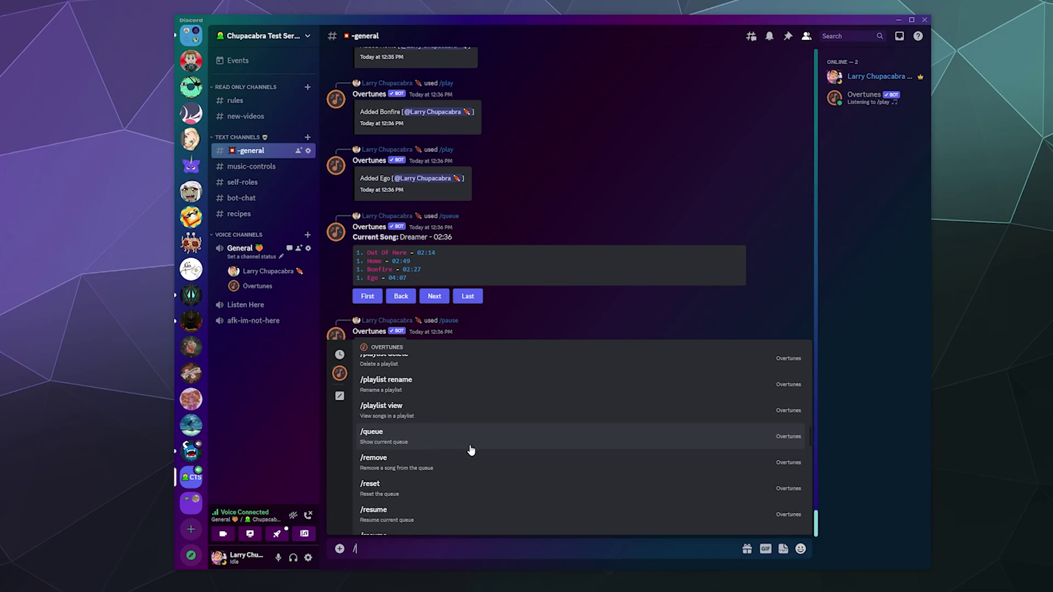
scroll(467, 455, down, 4)
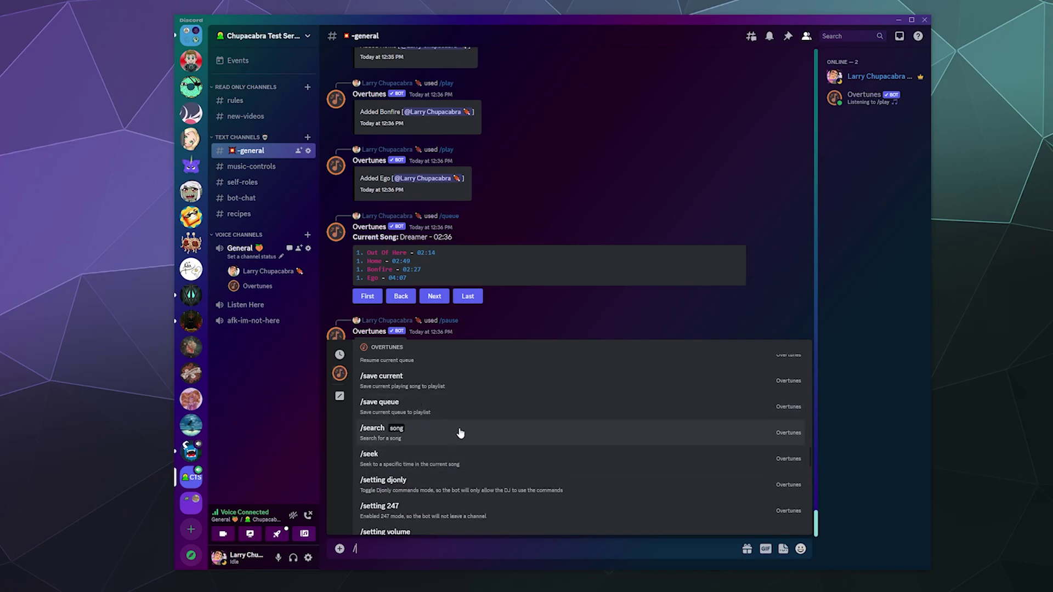
scroll(460, 434, up, 3)
scroll(461, 437, down, 5)
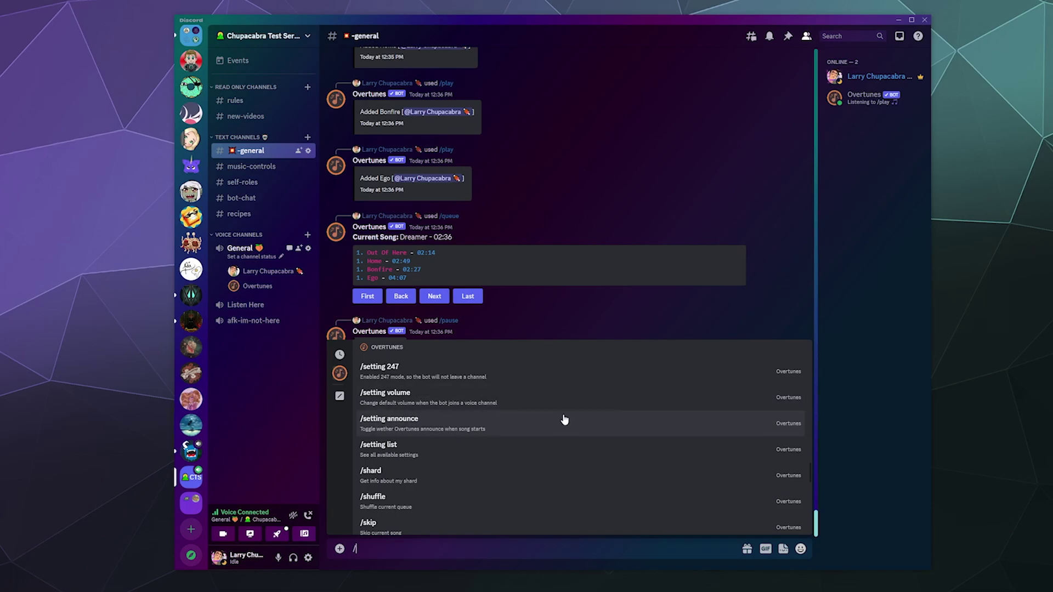
scroll(587, 412, down, 3)
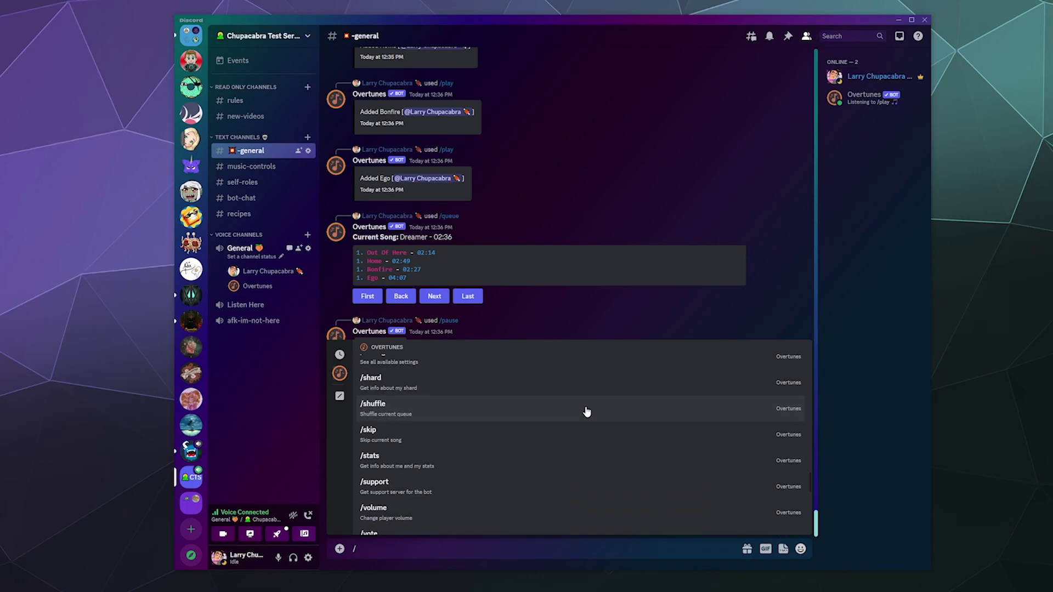
scroll(587, 412, up, 1)
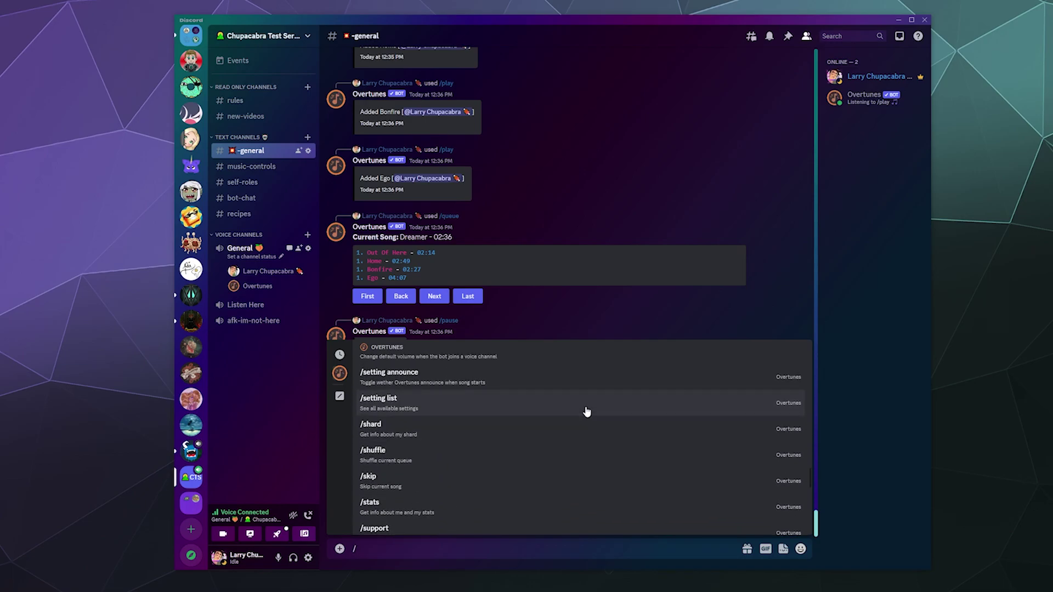
Step: Send /shard to get the Total Shards (5) status, ping and memory report, then scroll the commands
text(shar)
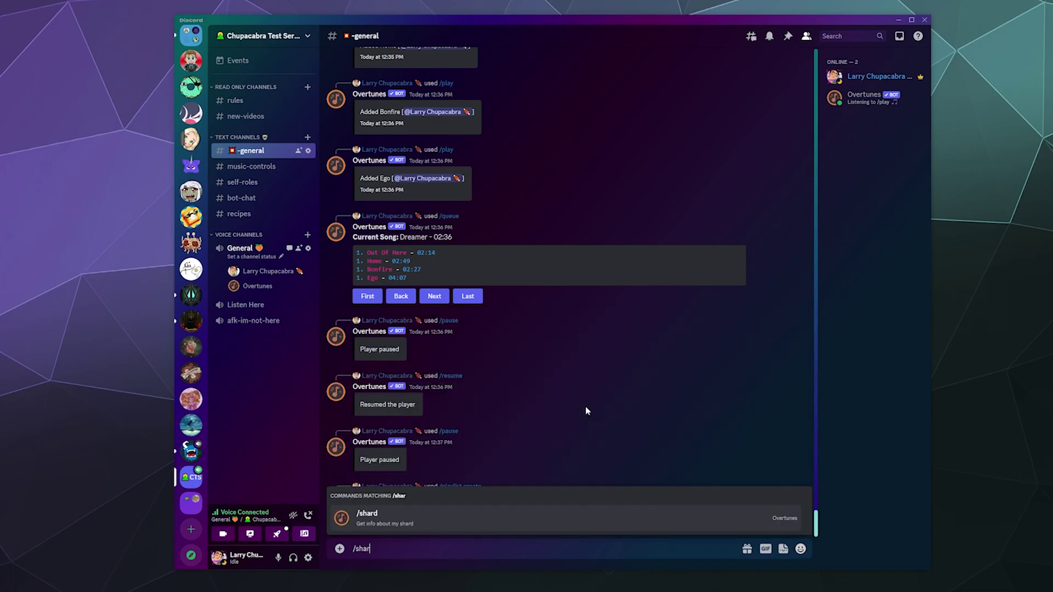
text(d)
key(Return)
key(Return)
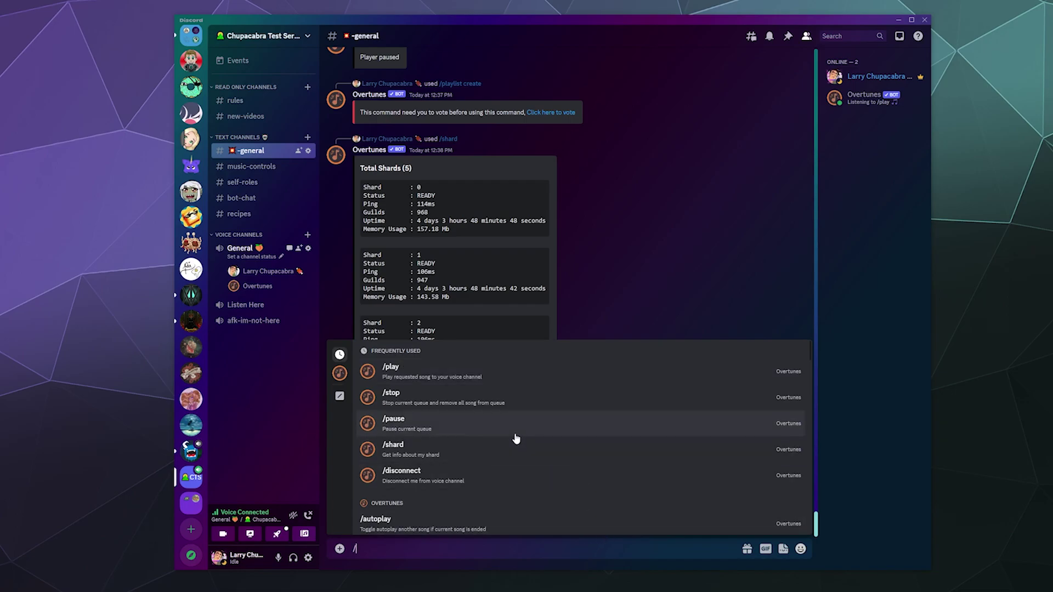
scroll(514, 439, down, 6)
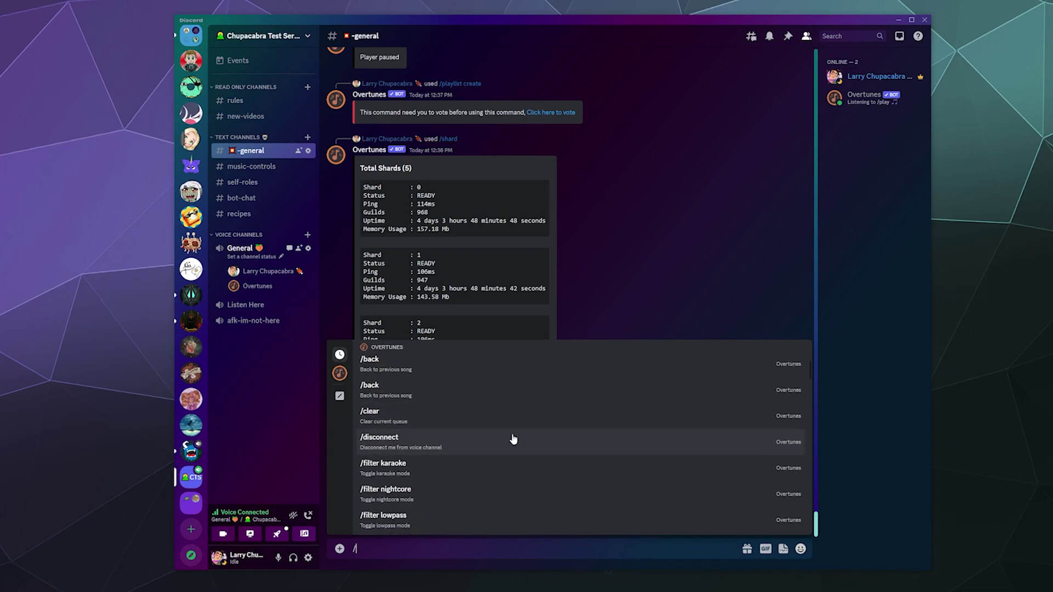
scroll(512, 439, down, 3)
scroll(505, 439, down, 4)
scroll(504, 439, down, 4)
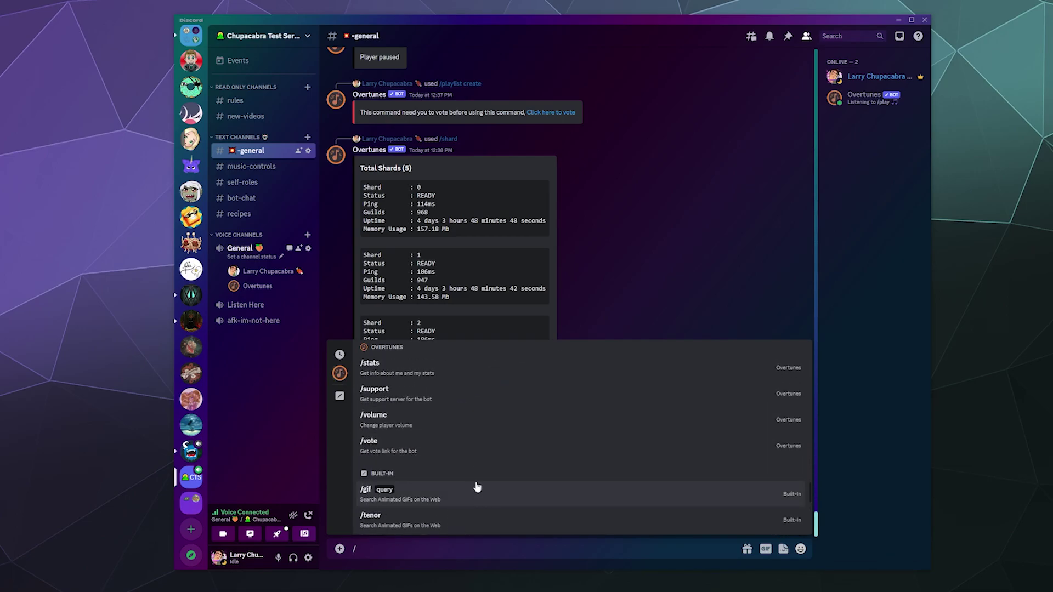
scroll(475, 484, up, 2)
scroll(472, 389, up, 4)
scroll(471, 413, down, 6)
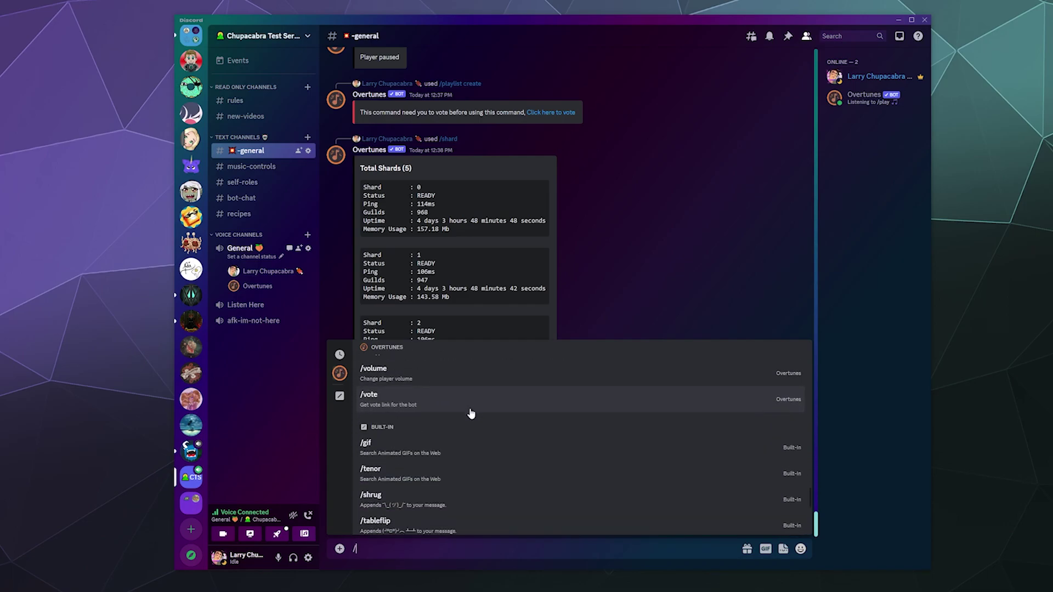
scroll(469, 415, up, 3)
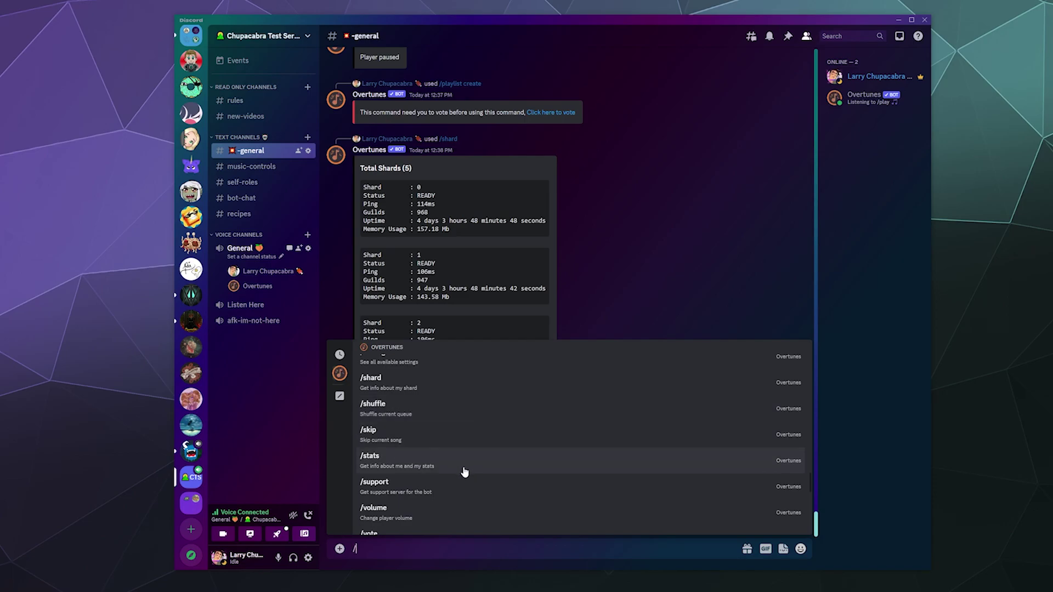
Step: Send /stats for bot totals, then /resume and /stop until Overtunes reports 'Stopped the queue'
click(464, 471)
key(Return)
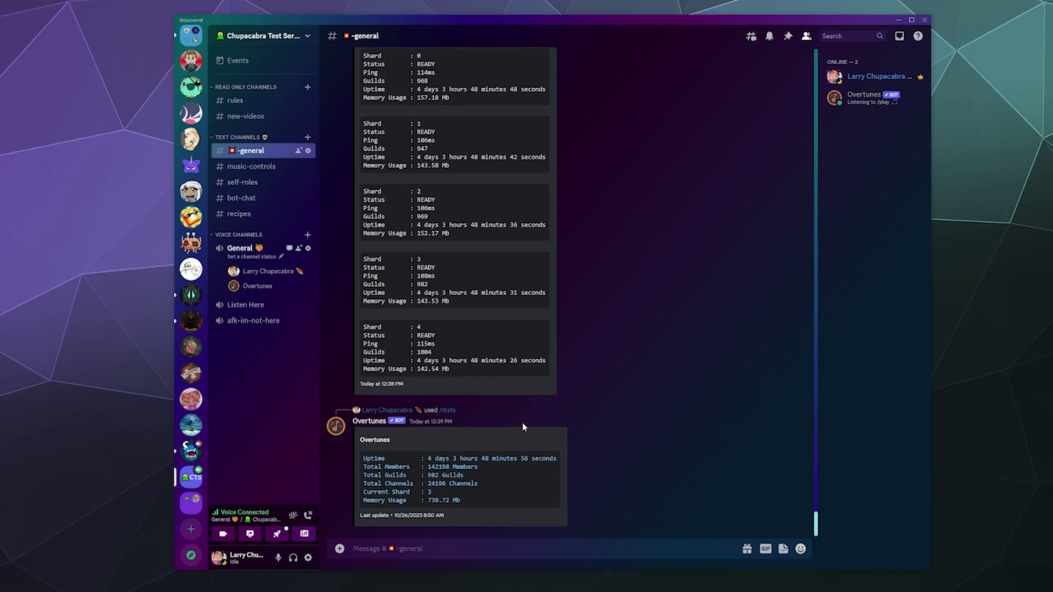
text(/)
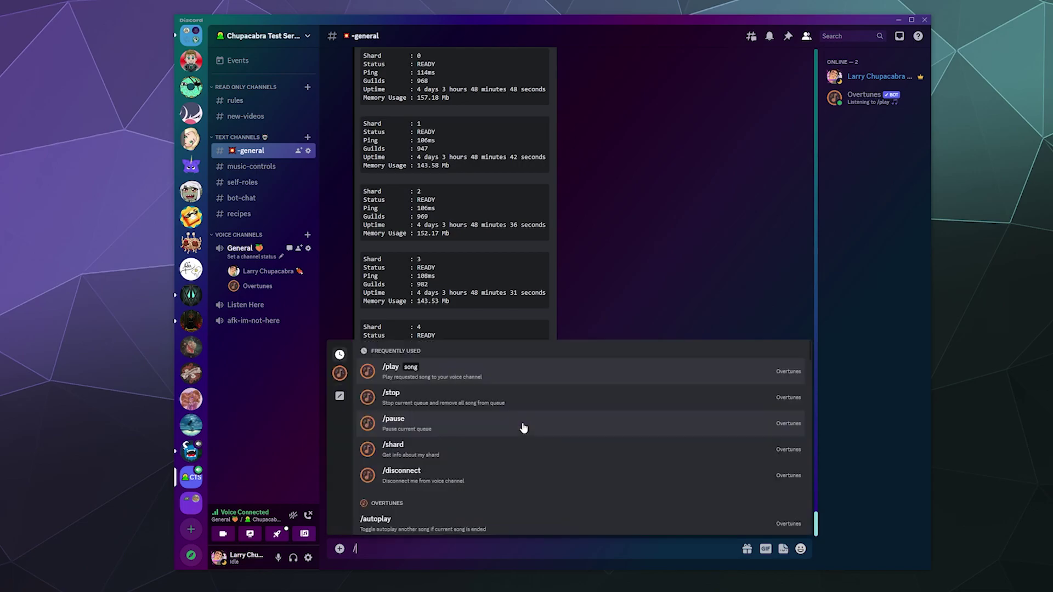
text(resum)
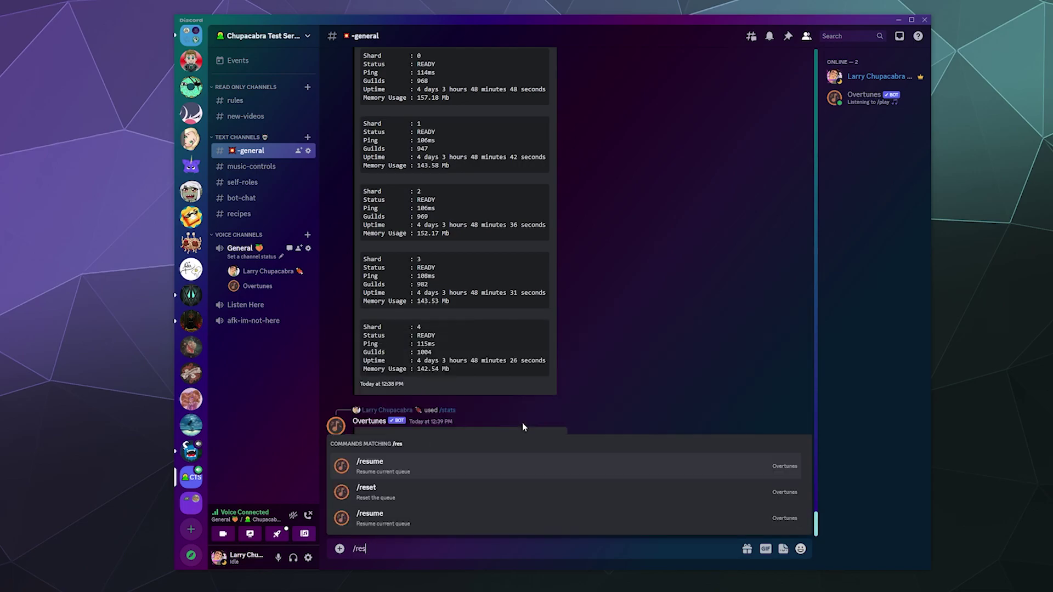
key(Return)
key(Return)
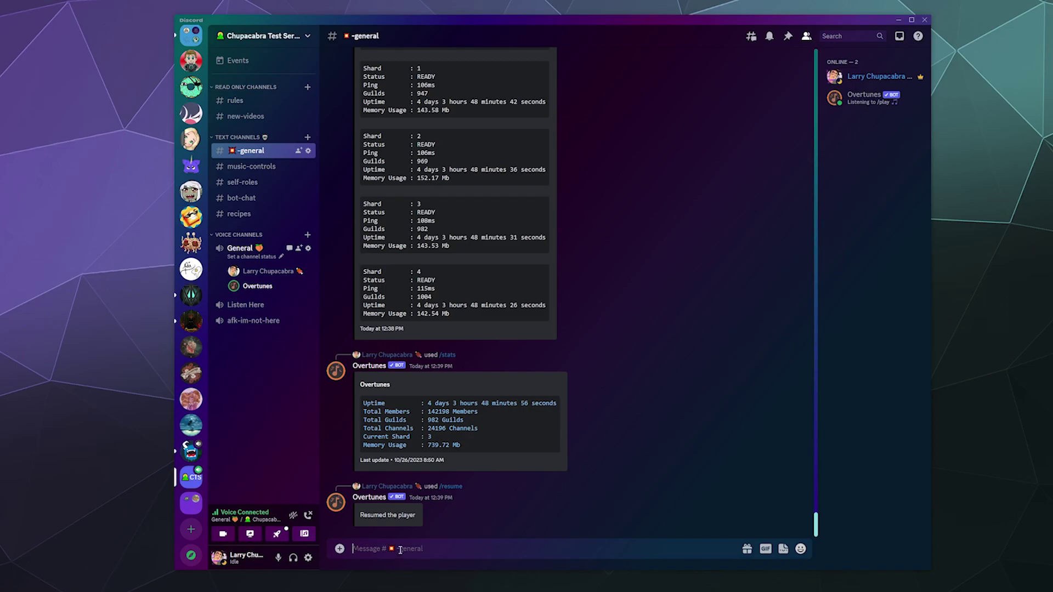
text(/stop)
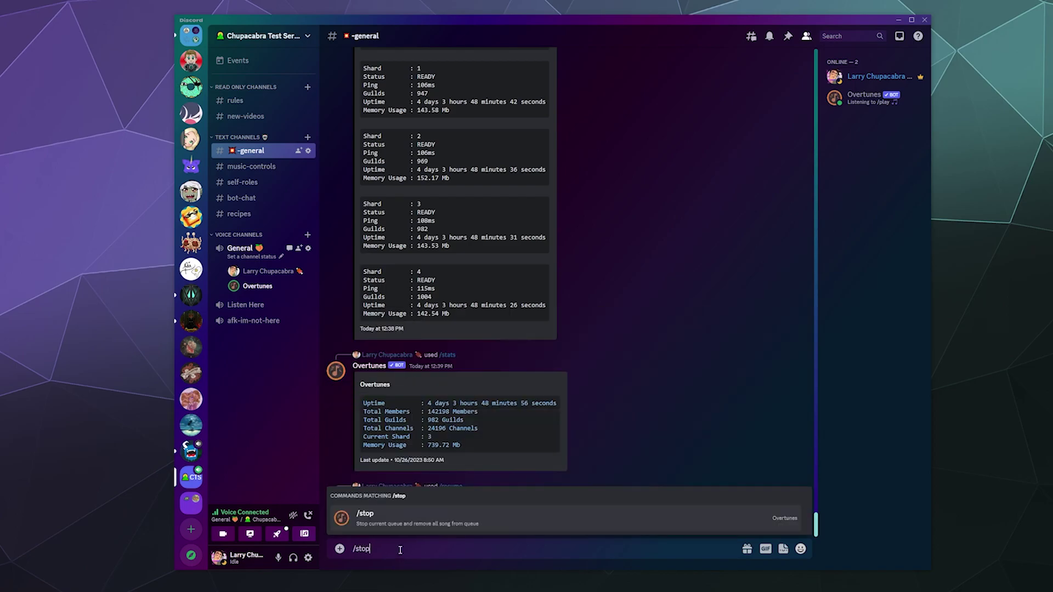
key(Return)
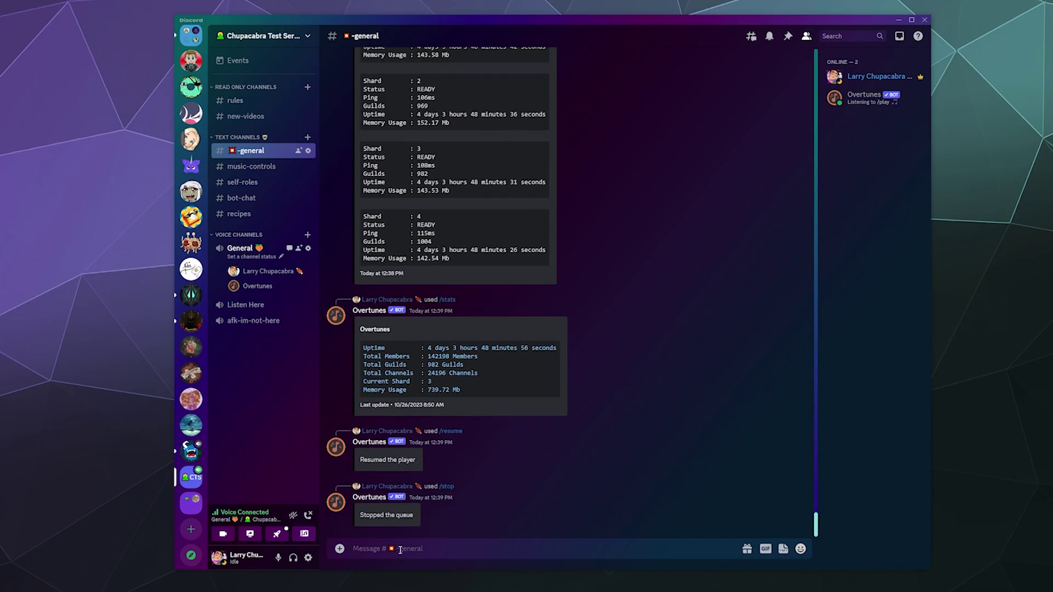
Step: Send /play with the pasted YouTube link to Koven's 'Never Have I Felt This'
text(/play song)
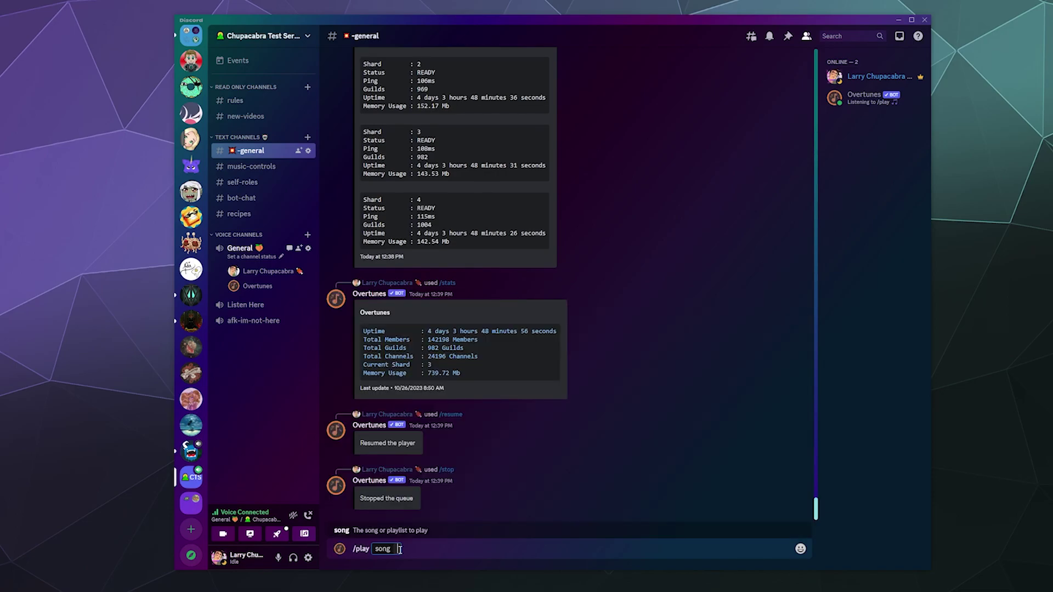
text(https://www.youtube.com/watch?v=ZvQyeqeAkkw)
key(Return)
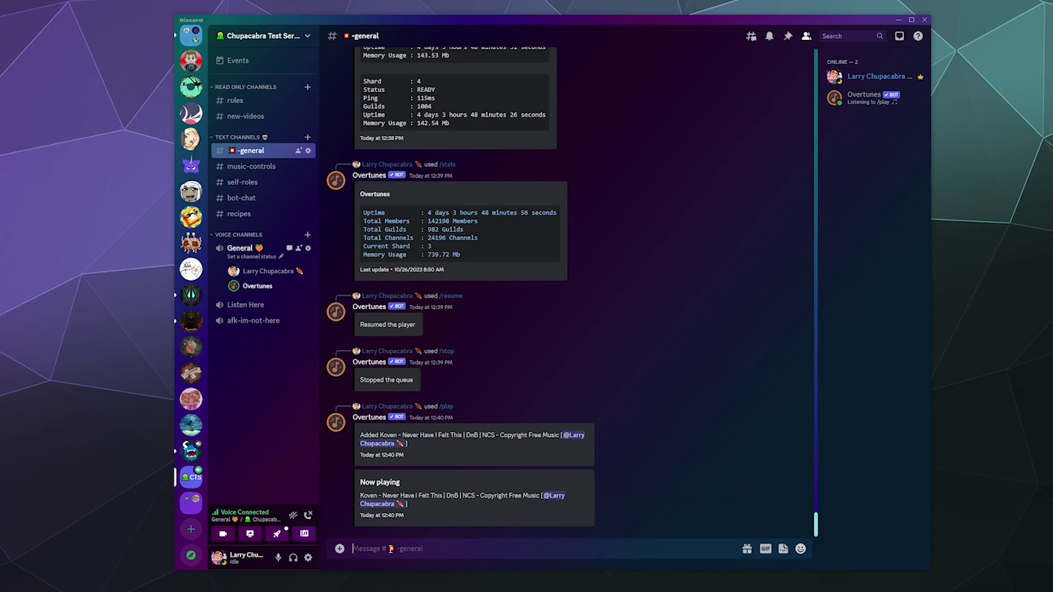
Step: Send /pause so Overtunes replies 'Player paused' and halts the Koven track
text(/pause)
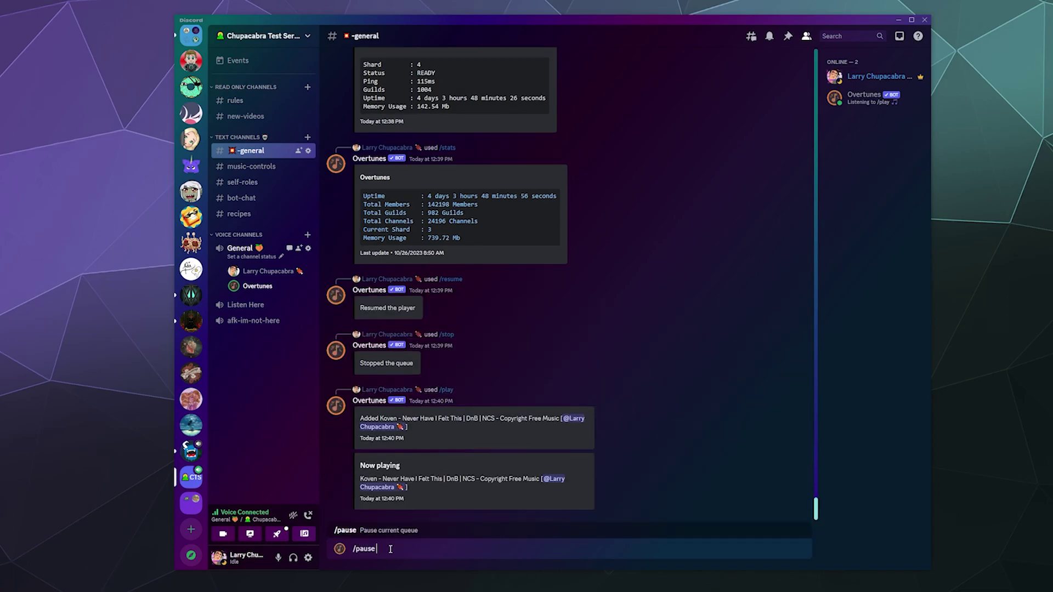
key(Return)
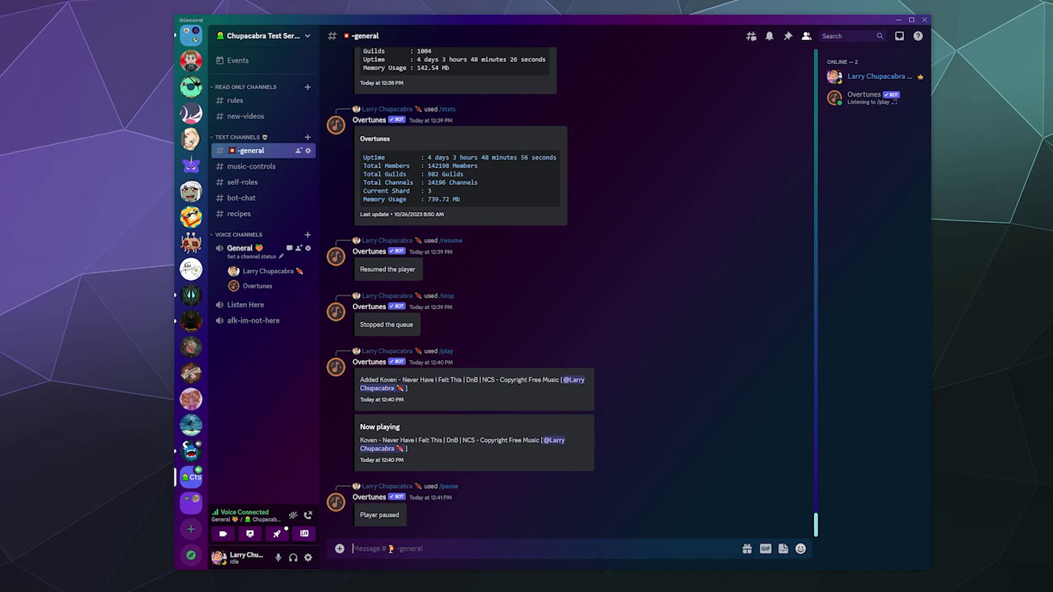
Step: Filter the suggestions for /set and dj, then dismiss them and open Overtunes' profile card
text(/set)
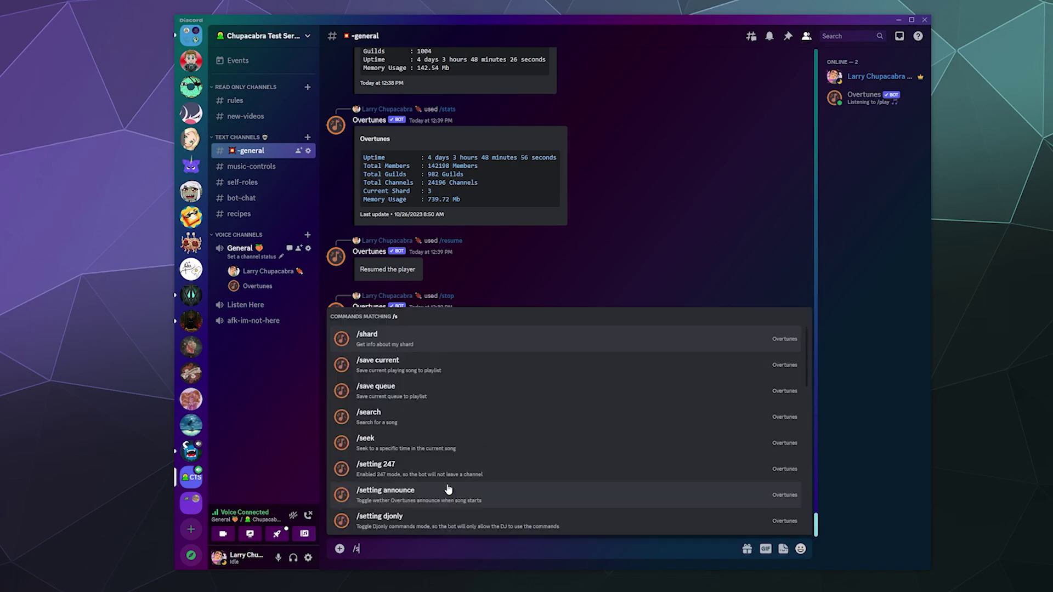
key(BackSpace)
key(BackSpace)
key(BackSpace)
text(dj)
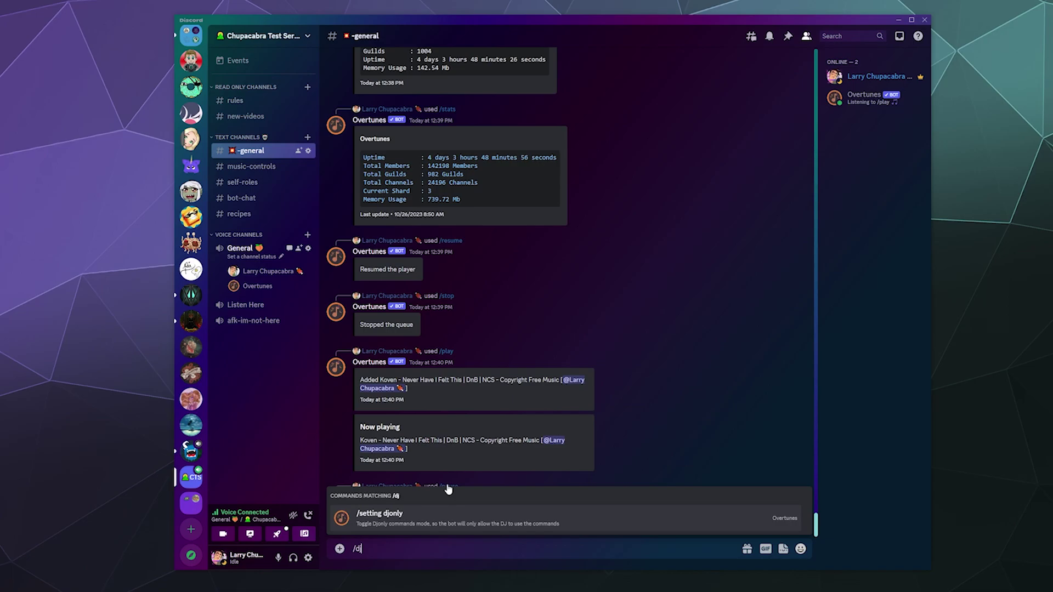
key(BackSpace)
key(BackSpace)
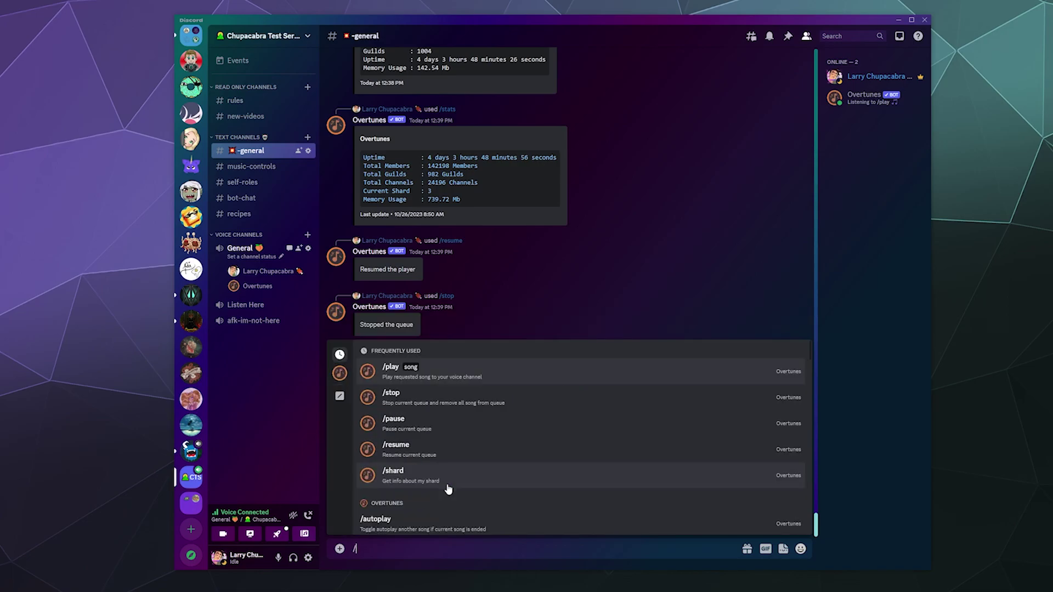
scroll(447, 461, down, 10)
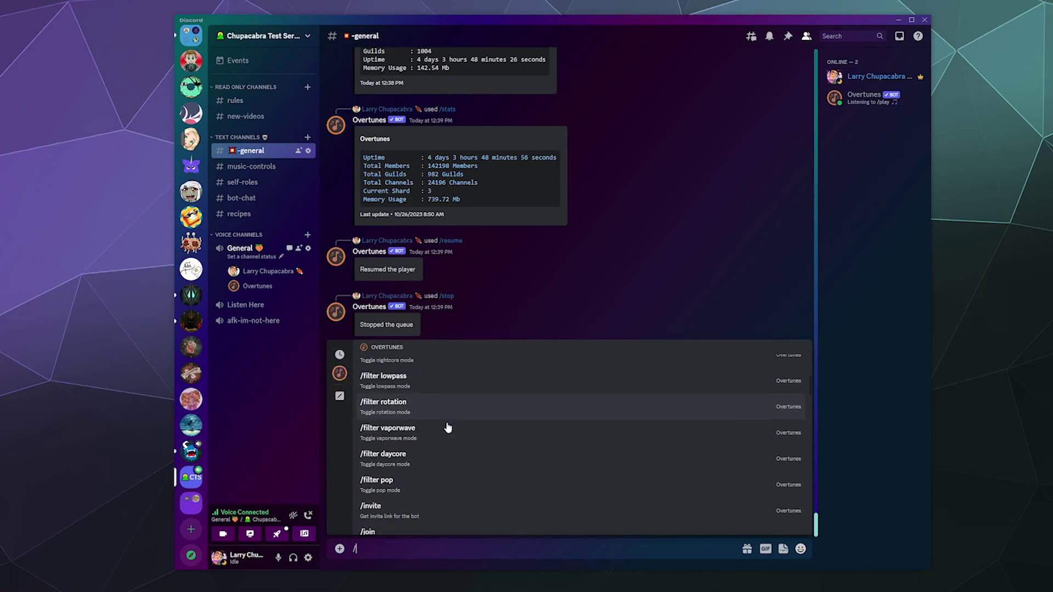
scroll(447, 428, down, 10)
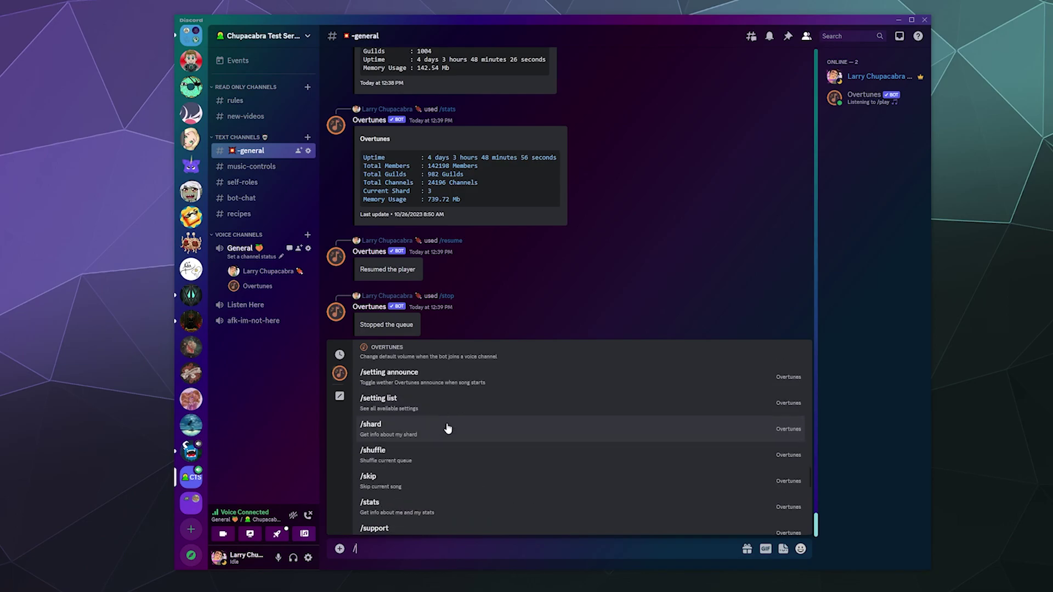
click(252, 403)
click(253, 287)
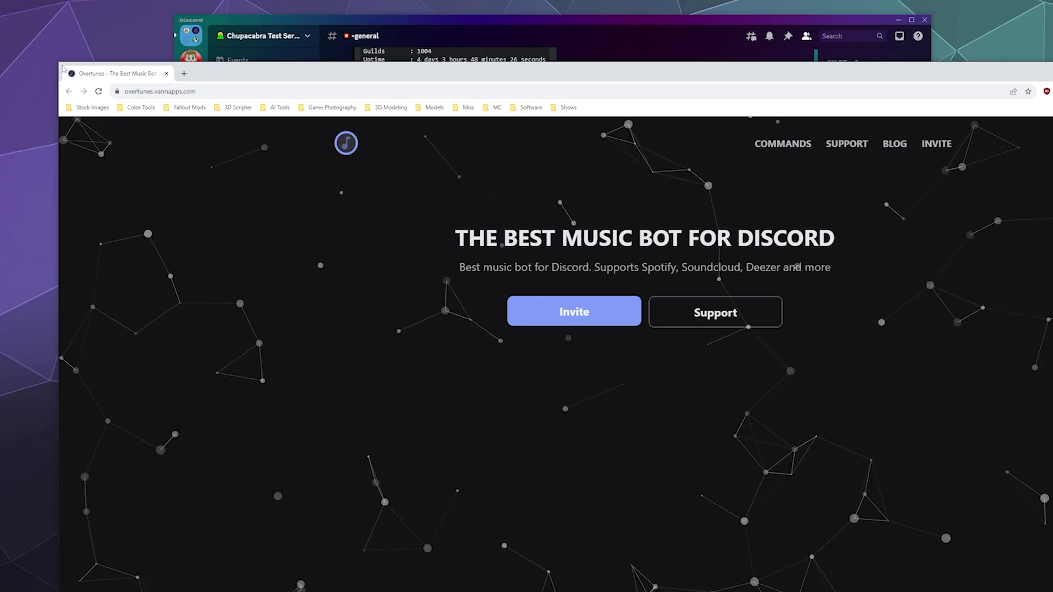
Step: Shrink and reposition the browser window, then scroll through the website's COMMANDS page
drag(58, 61, 536, 223)
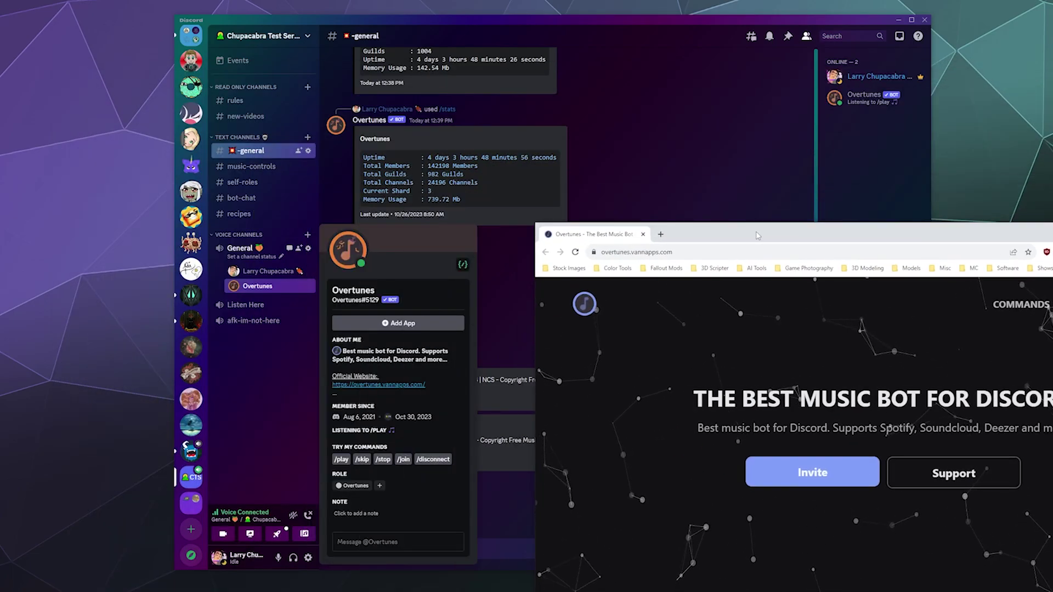
drag(758, 236, 424, 77)
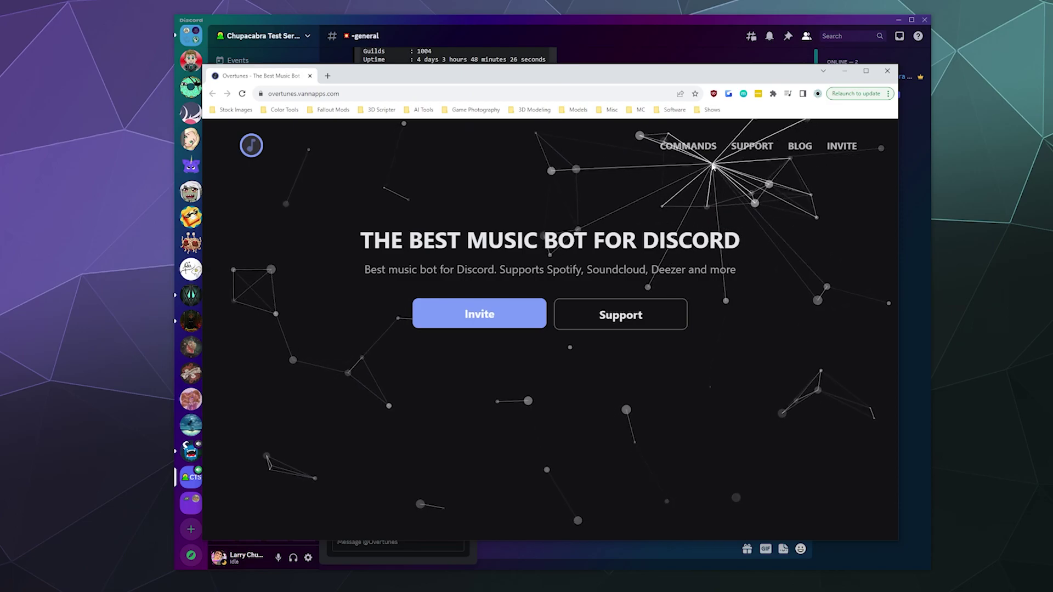
click(701, 148)
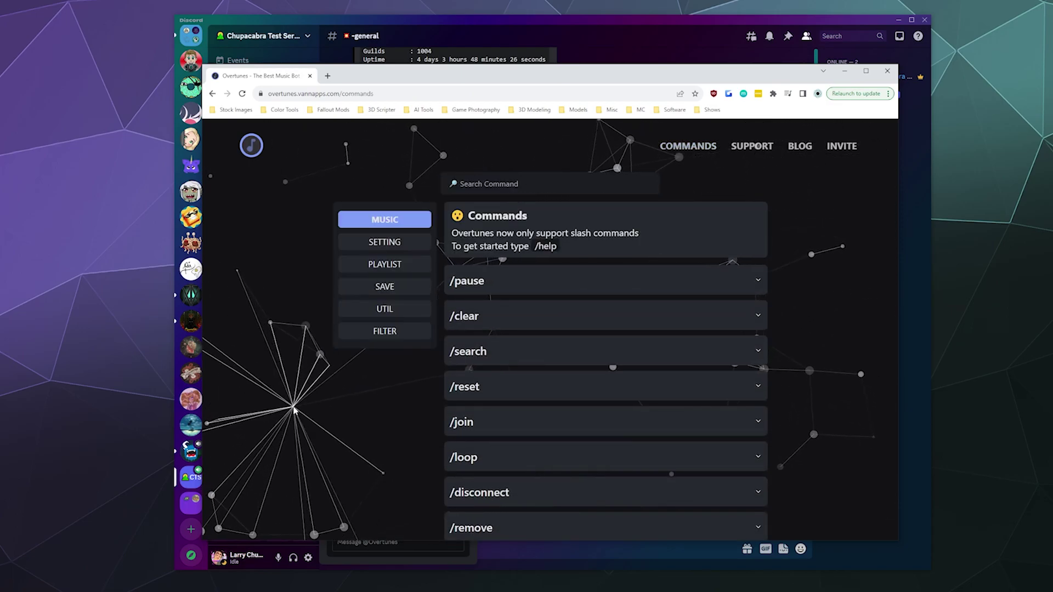
scroll(294, 408, down, 8)
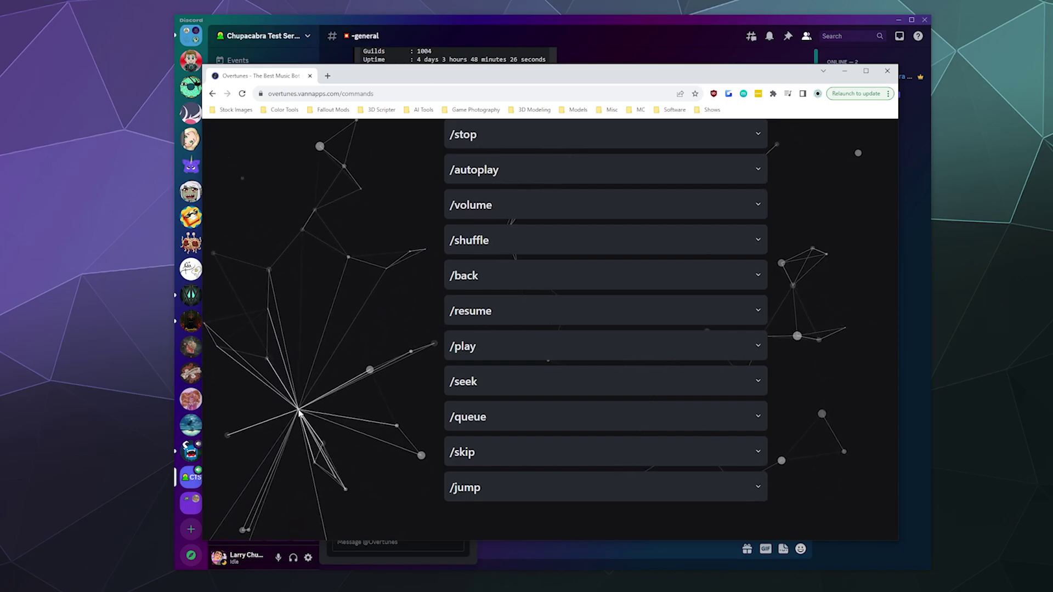
scroll(337, 346, up, 8)
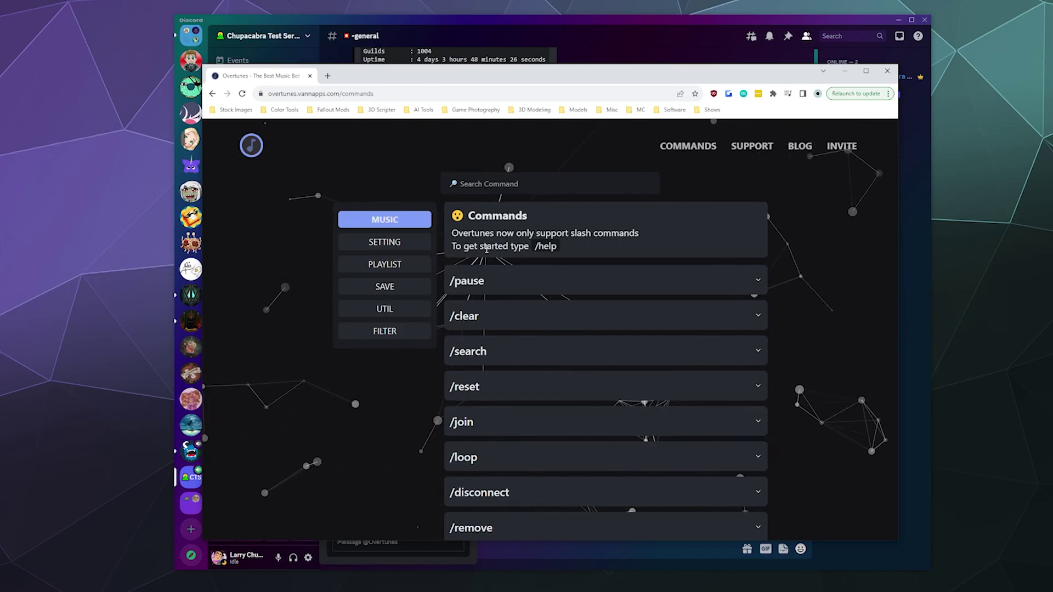
scroll(486, 249, down, 10)
click(480, 41)
click(478, 482)
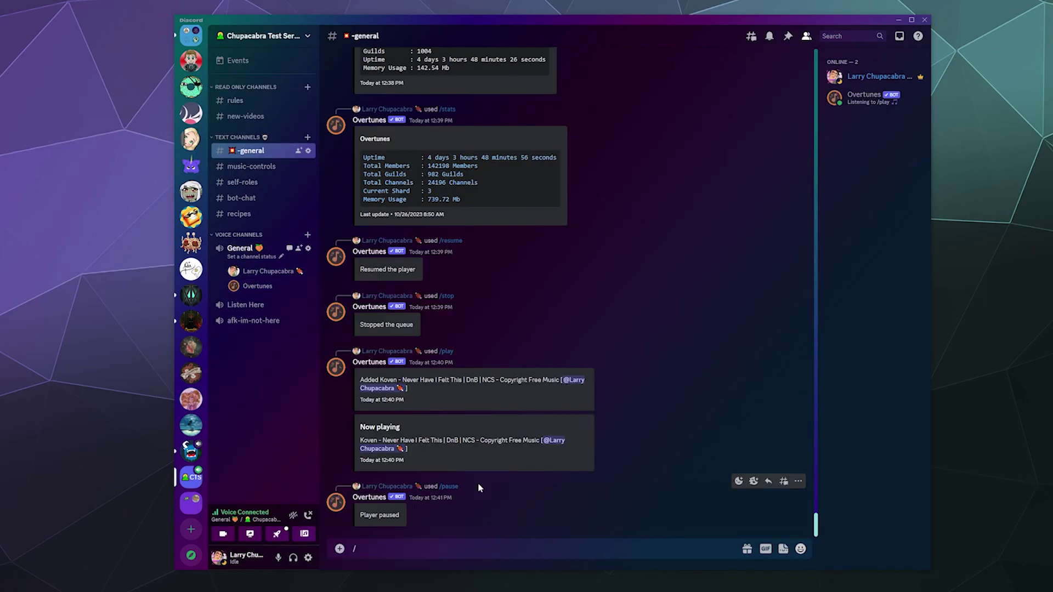
click(474, 543)
text(/he)
key(BackSpace)
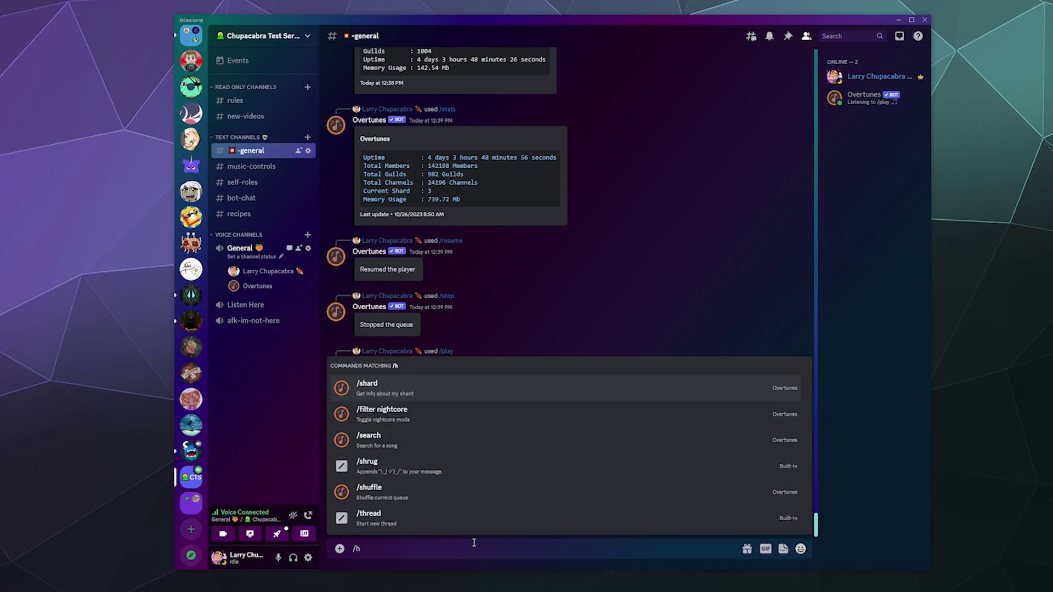
text(elp)
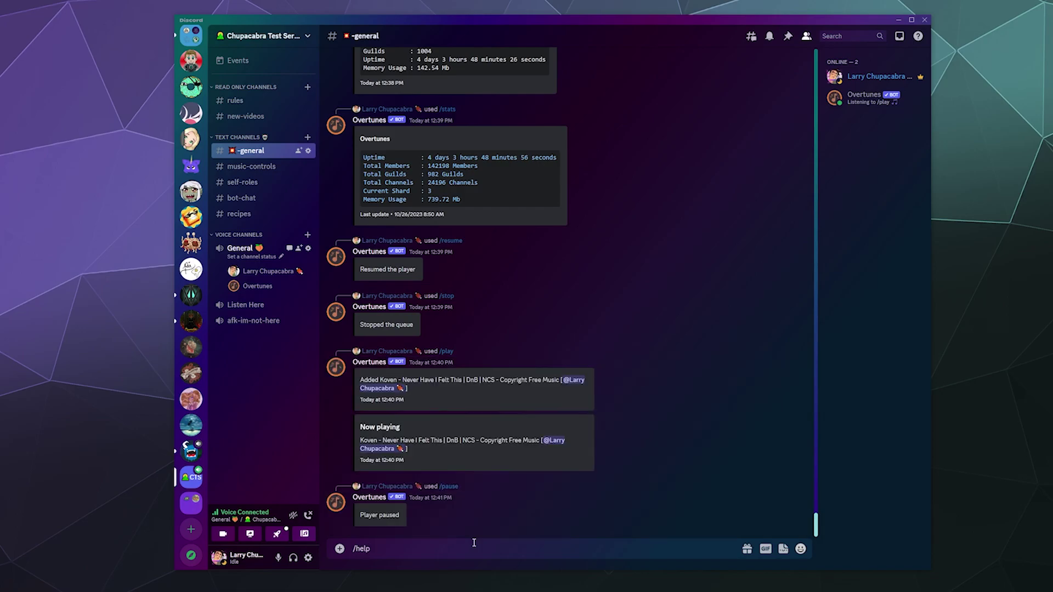
key(BackSpace)
key(BackSpace)
key(BackSpace)
click(865, 102)
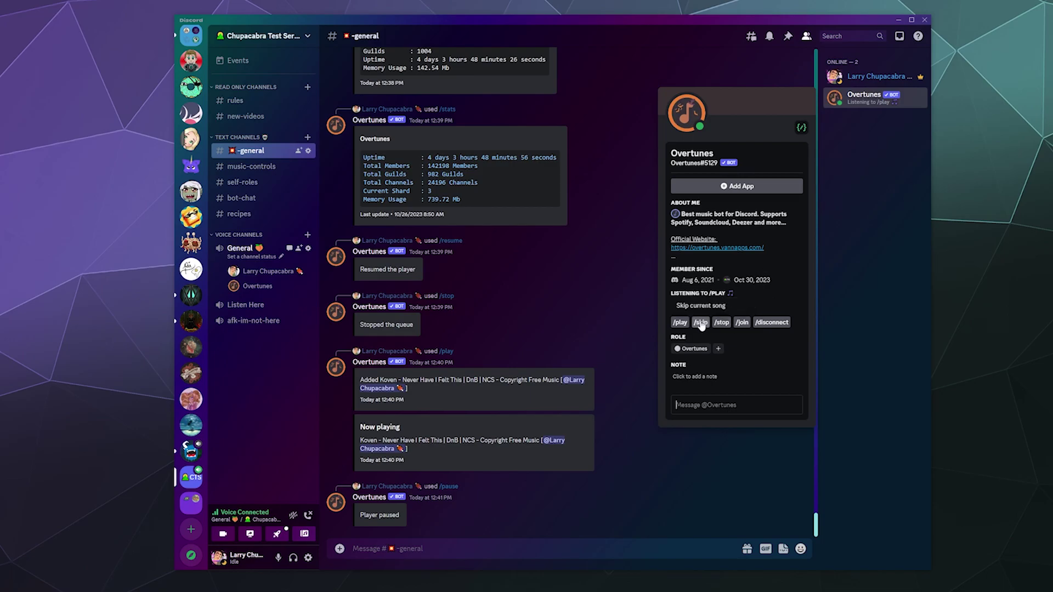
click(848, 280)
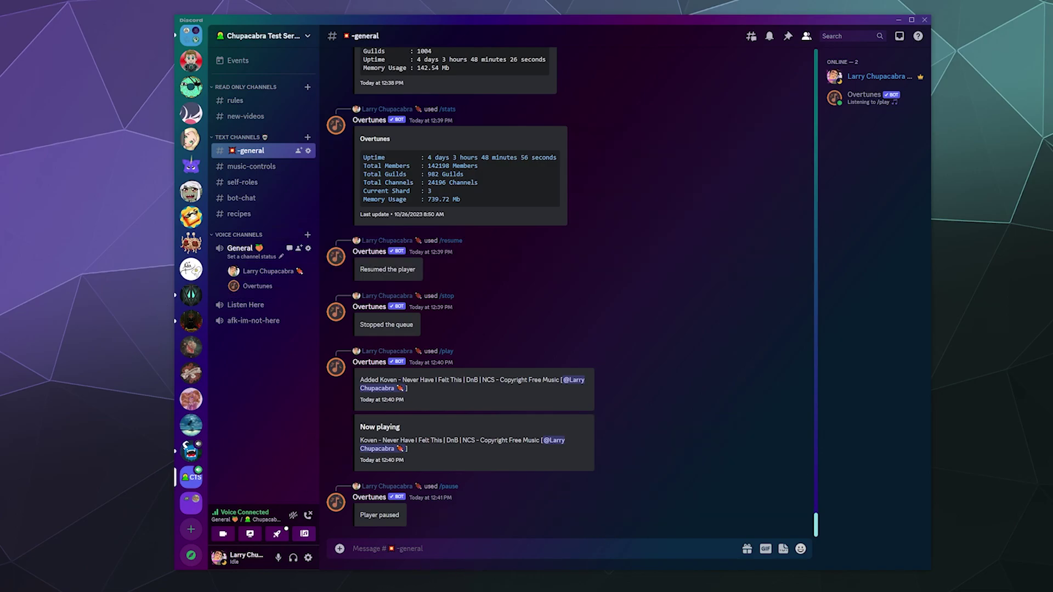
Step: Bring back the Overtunes commands page, list SETTING commands and expand /setting djonly
click(324, 576)
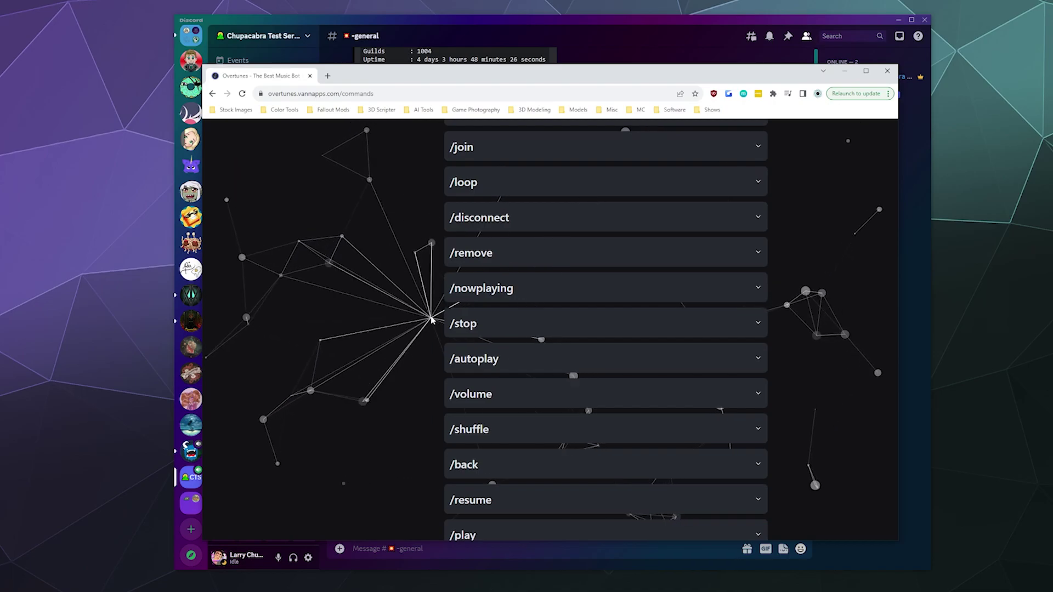
scroll(506, 271, down, 4)
scroll(476, 292, down, 3)
scroll(476, 292, up, 15)
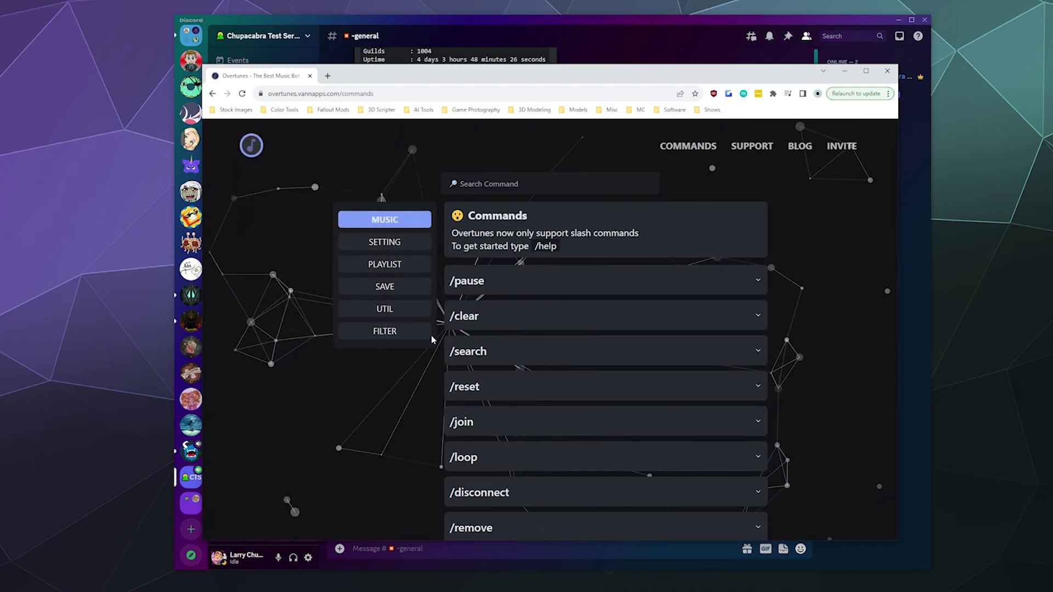
click(395, 242)
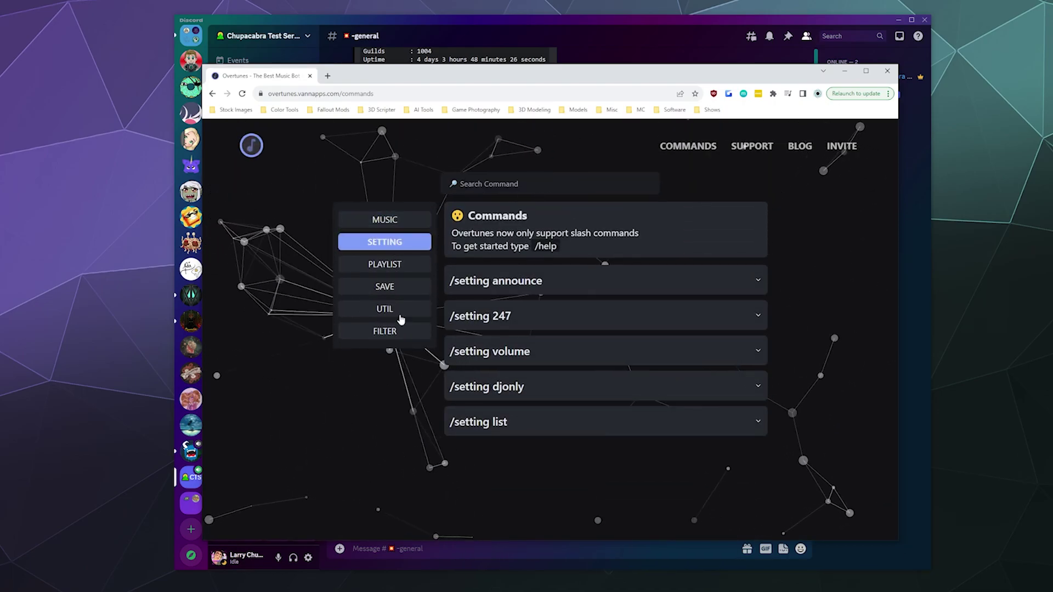
click(520, 379)
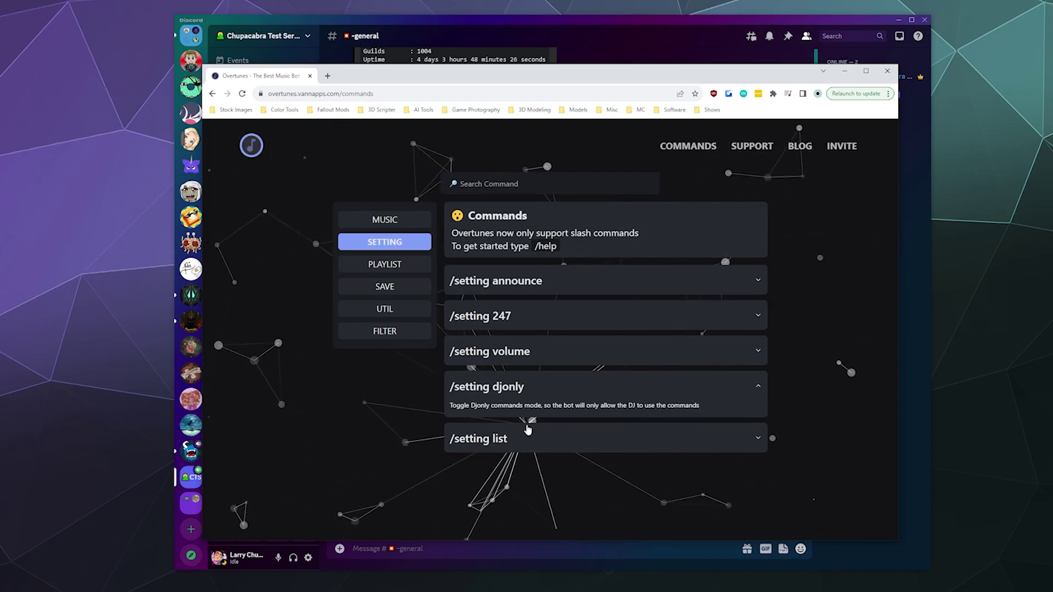
Step: Browse the PLAYLIST, UTIL, SAVE, SETTING and MUSIC command categories
click(385, 265)
click(387, 310)
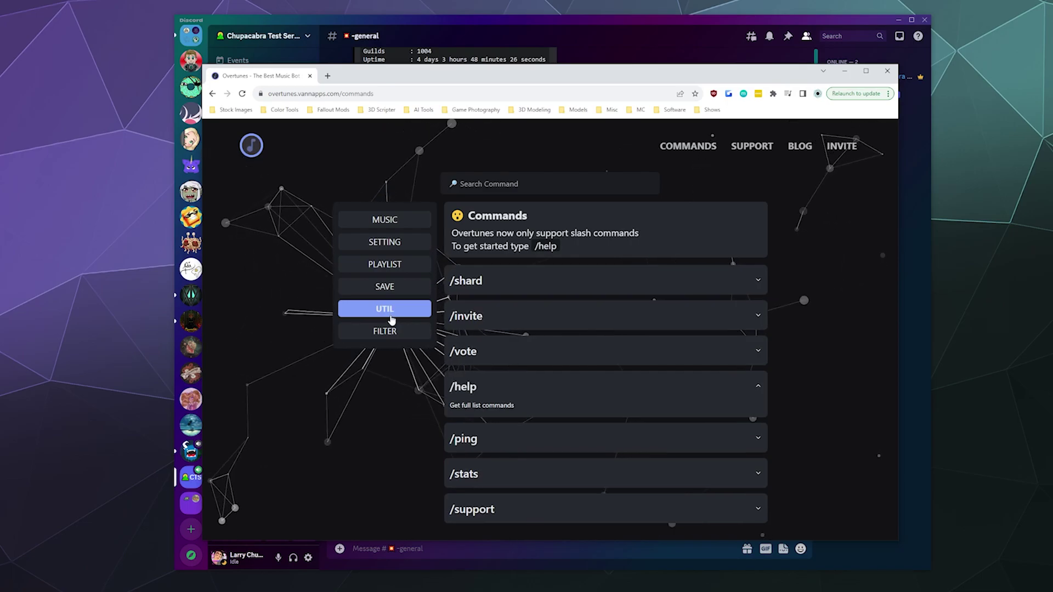
click(377, 284)
click(379, 264)
click(378, 243)
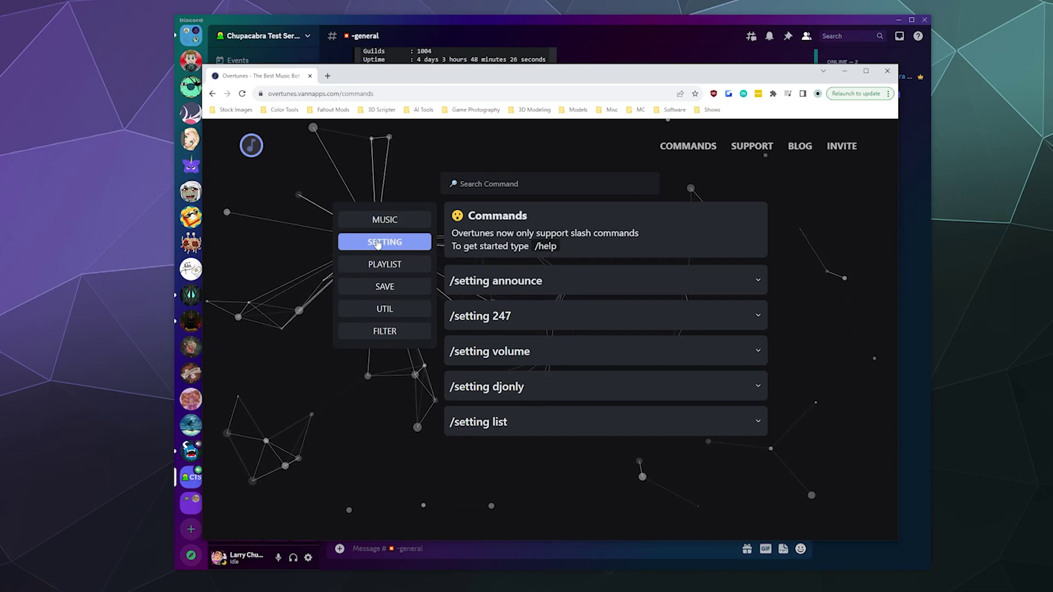
click(385, 220)
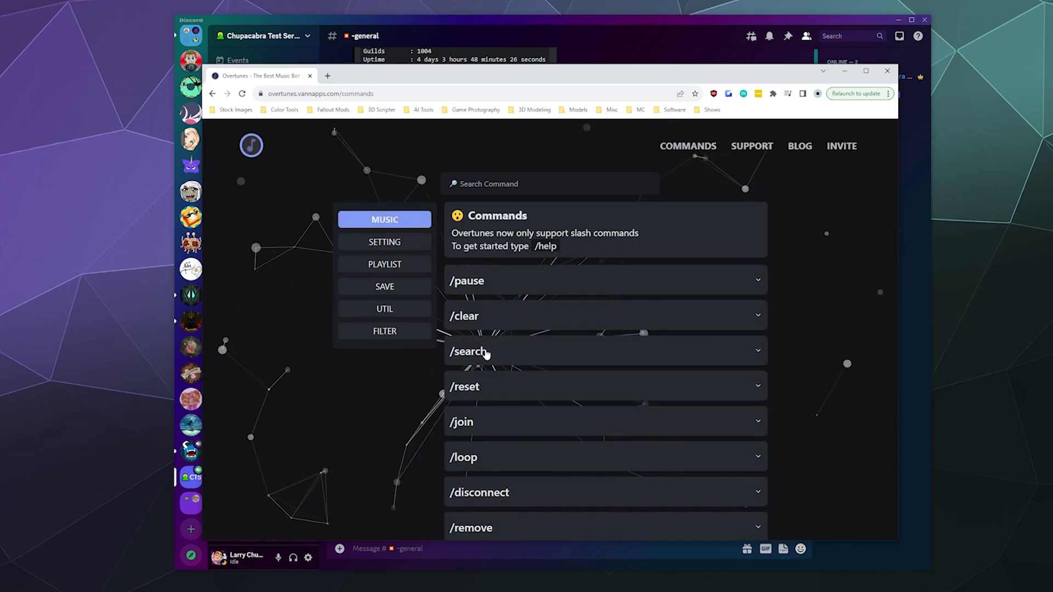
scroll(483, 353, down, 5)
scroll(485, 352, down, 6)
scroll(486, 353, up, 4)
scroll(486, 353, up, 4)
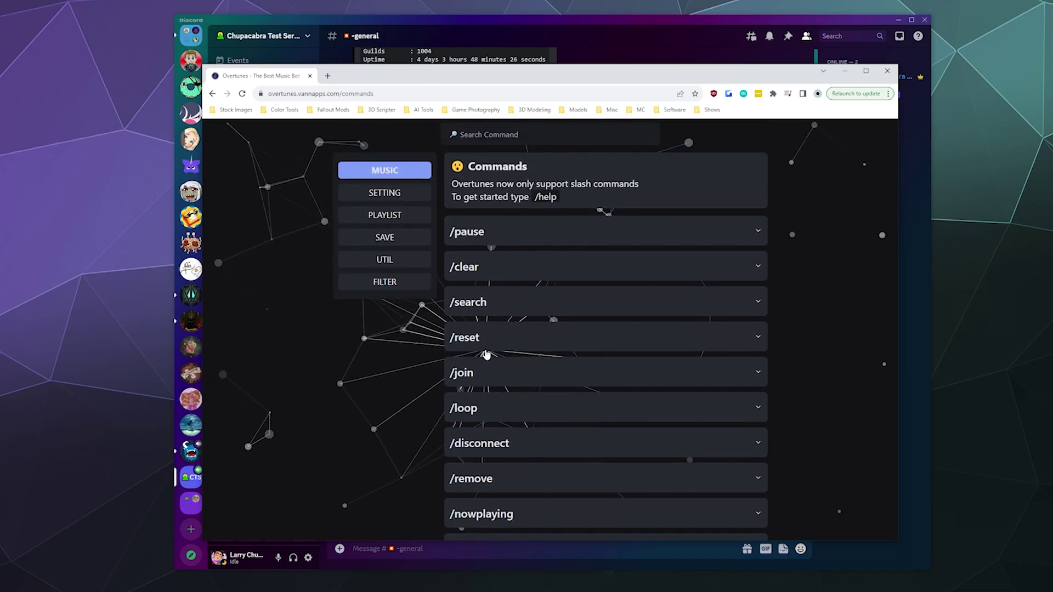
Step: Cycle through FILTER, UTIL, SAVE, PLAYLIST and MUSIC, ending on the SETTING list again
click(390, 285)
click(385, 263)
click(386, 242)
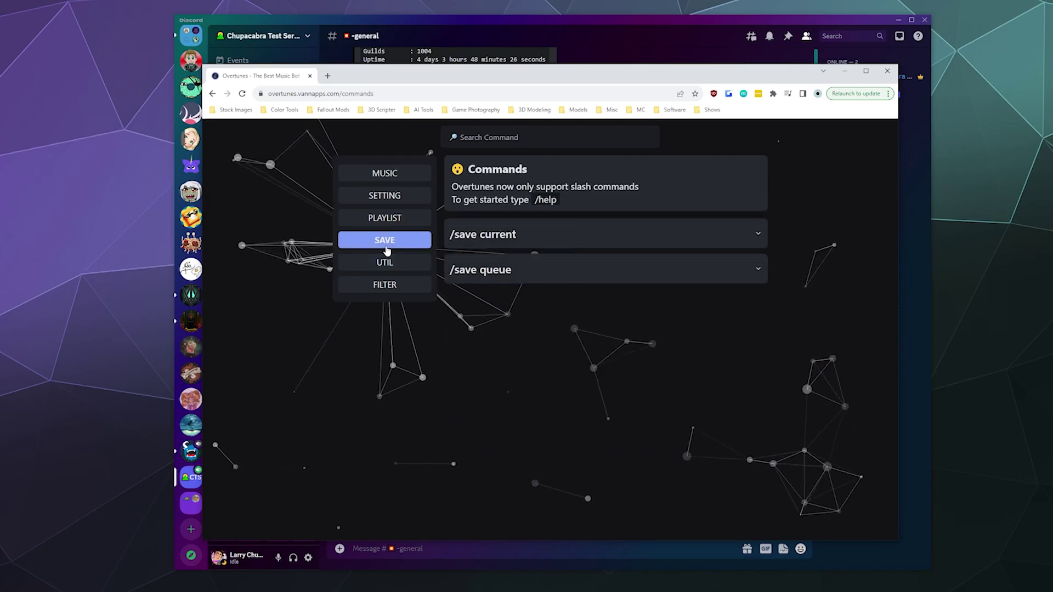
click(384, 218)
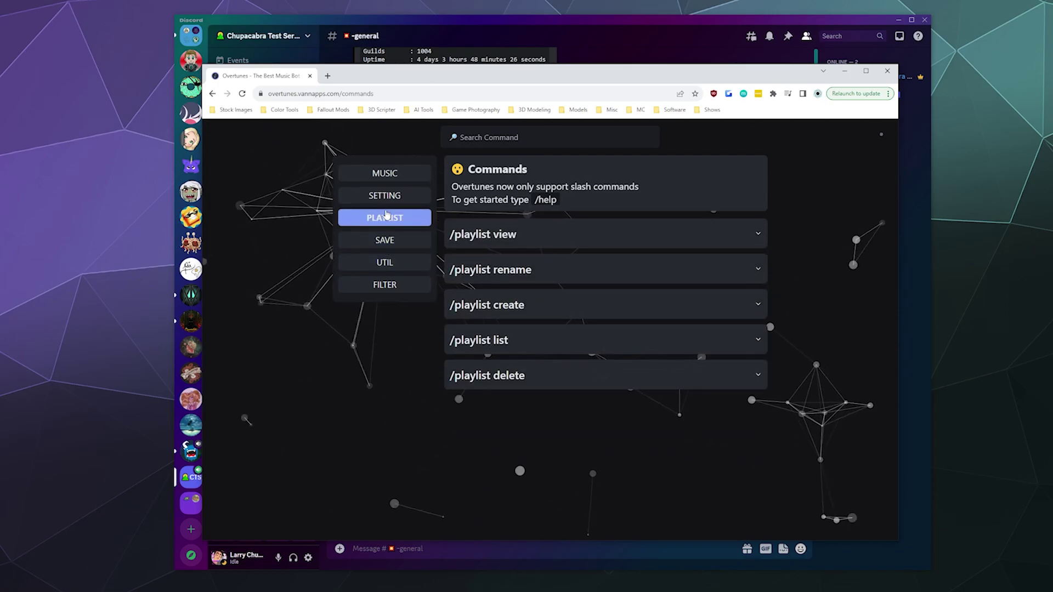
click(384, 175)
click(384, 197)
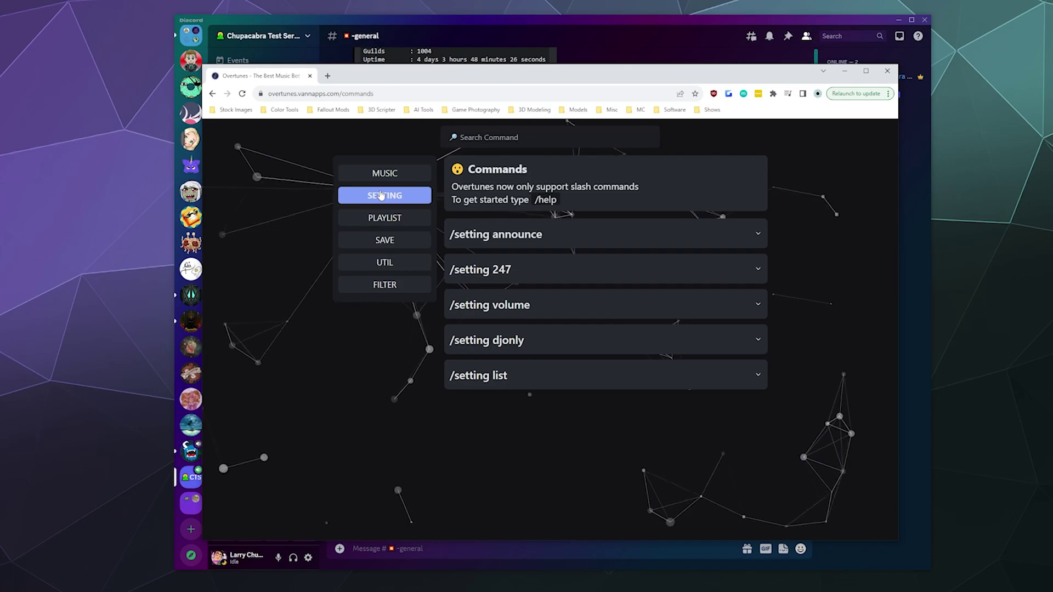
Step: Send /setting djonly in #-general so Overtunes activates DjOnly mode
click(453, 546)
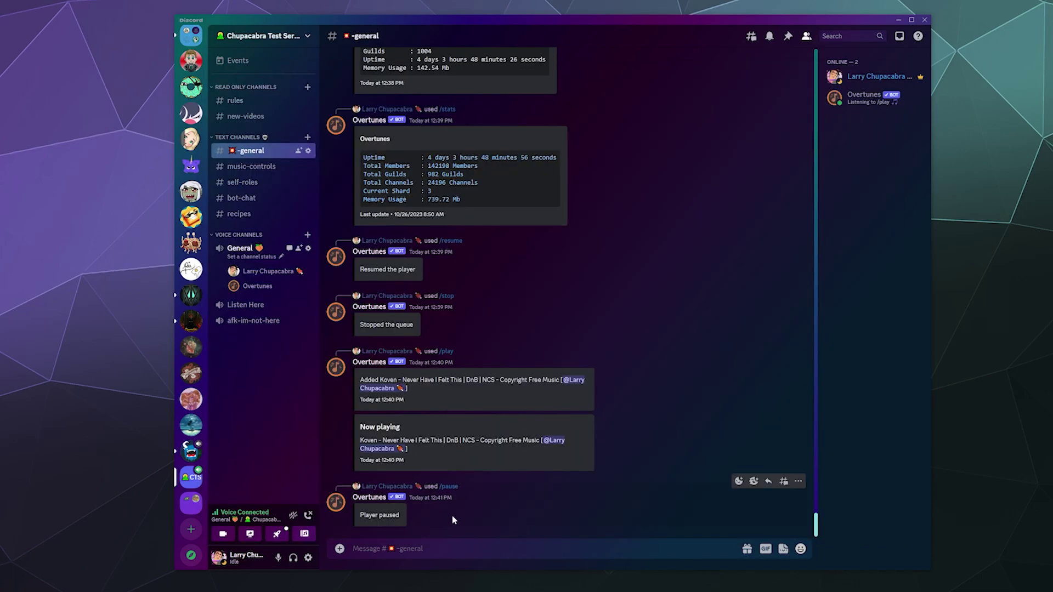
text(/setting)
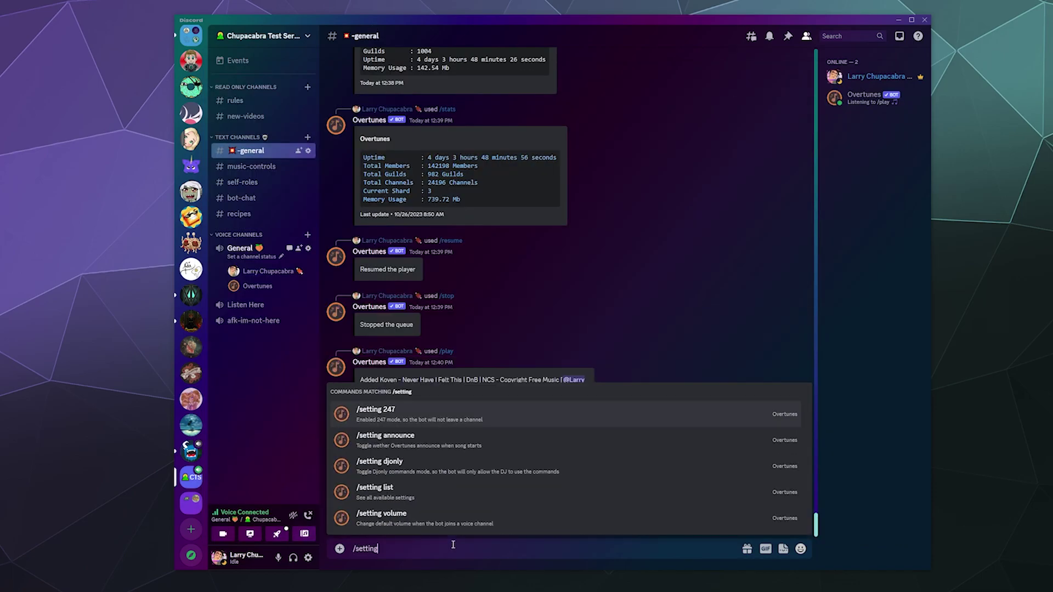
key(Down)
key(Down)
key(Down)
key(Up)
key(Return)
key(Return)
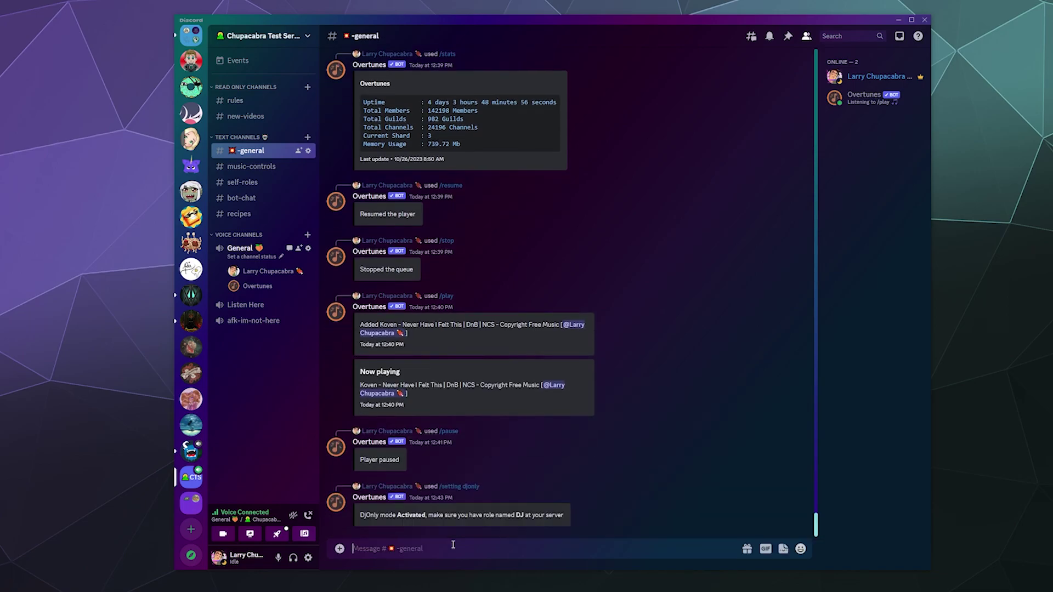
click(852, 76)
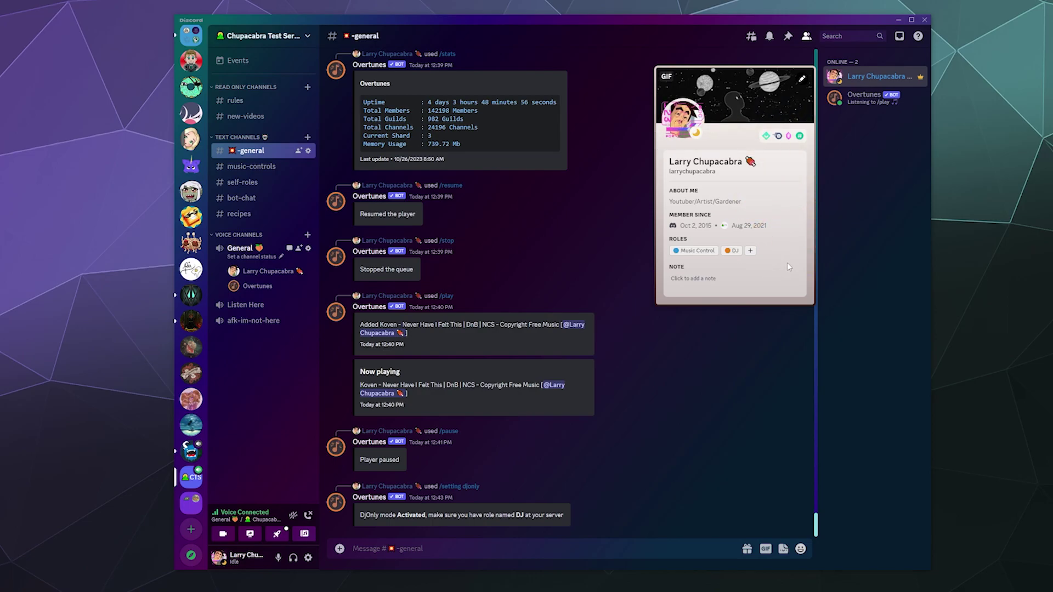
click(854, 291)
drag(478, 516, 552, 515)
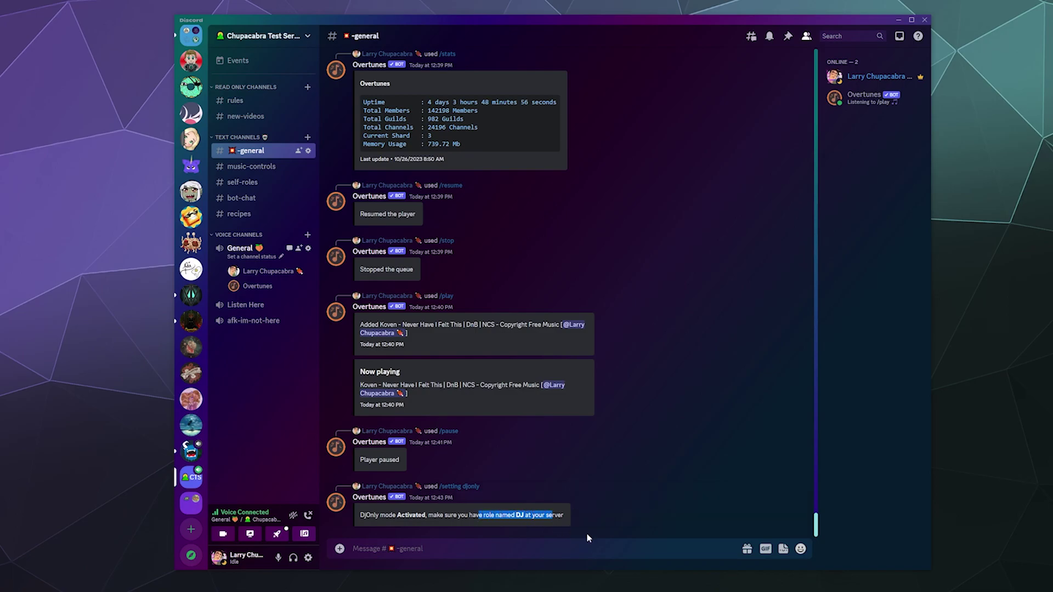
click(496, 515)
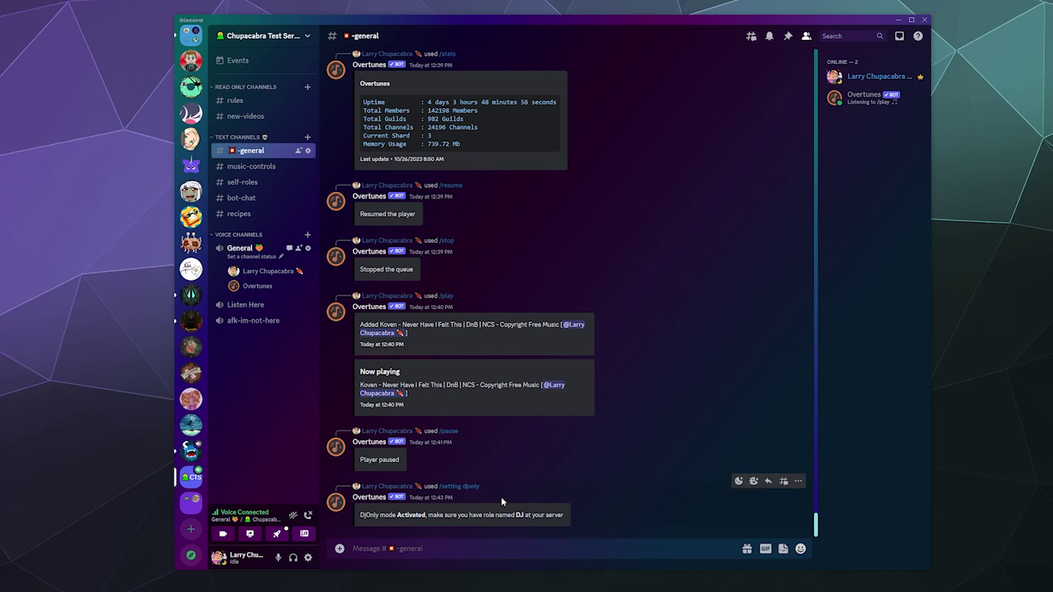